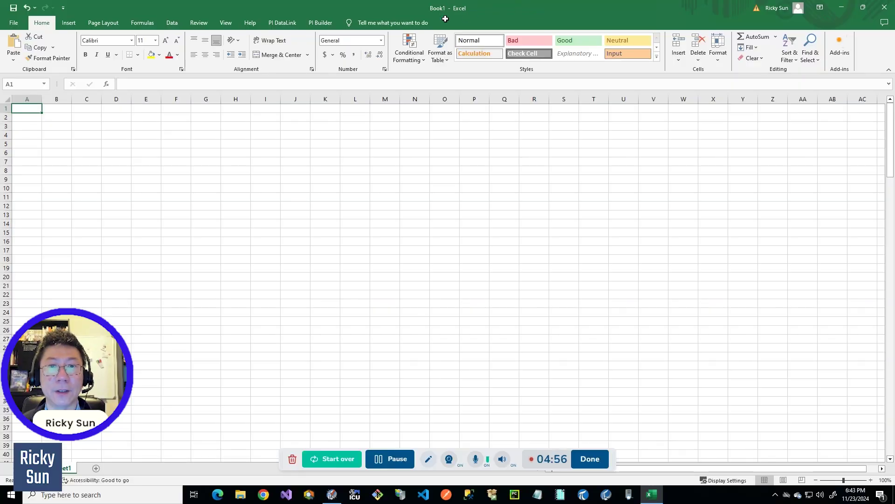
# Enter tag cdt158 in A1 and open the PI DataLink Current Value pane
pyautogui.click(282, 22)
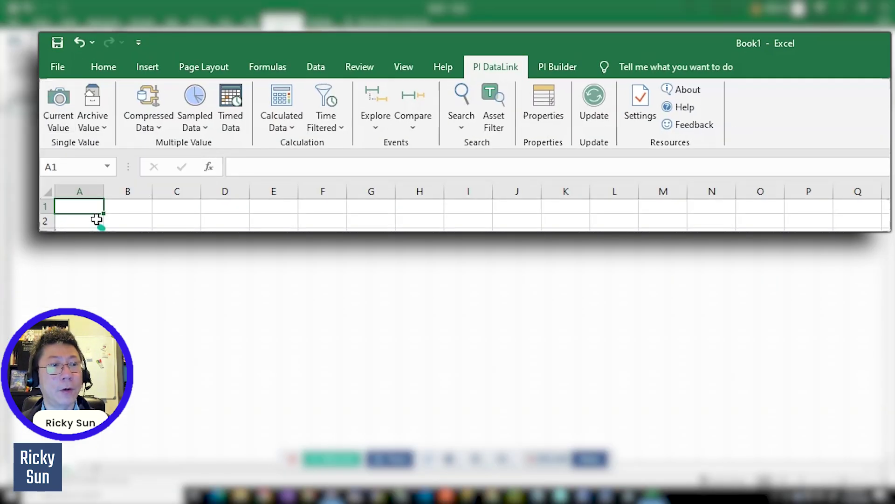
pyautogui.write('cdt158')
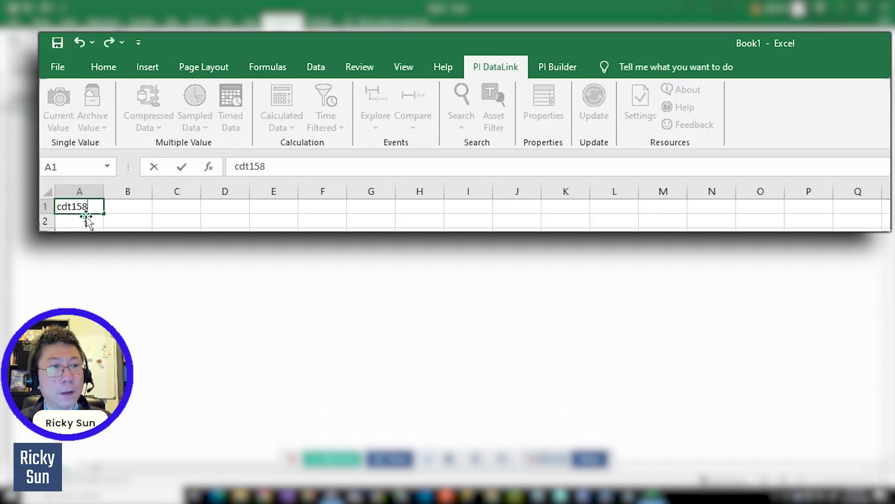
pyautogui.press('Return')
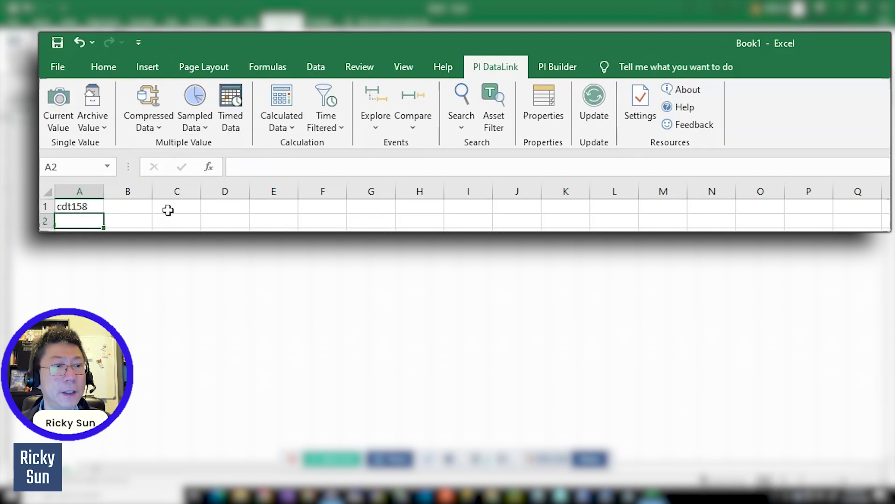
pyautogui.click(60, 107)
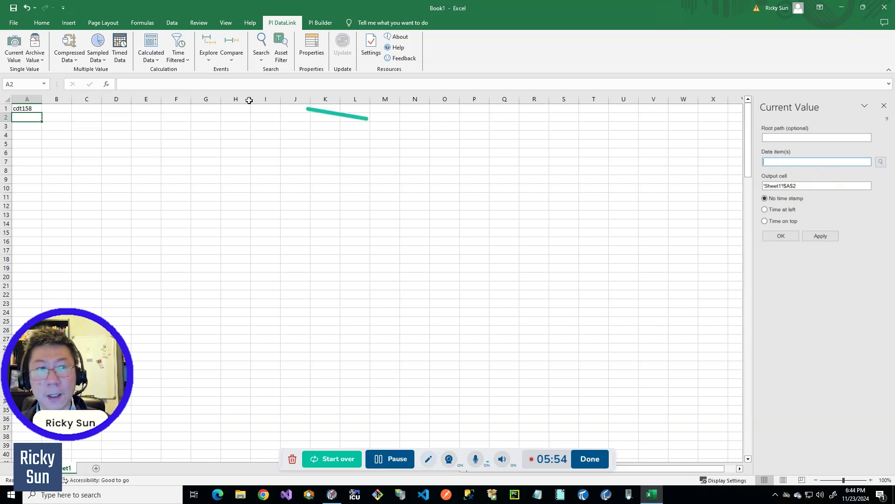
# Insert cdt158's current value from A1 into C2 with the timestamp on the left
pyautogui.click(29, 108)
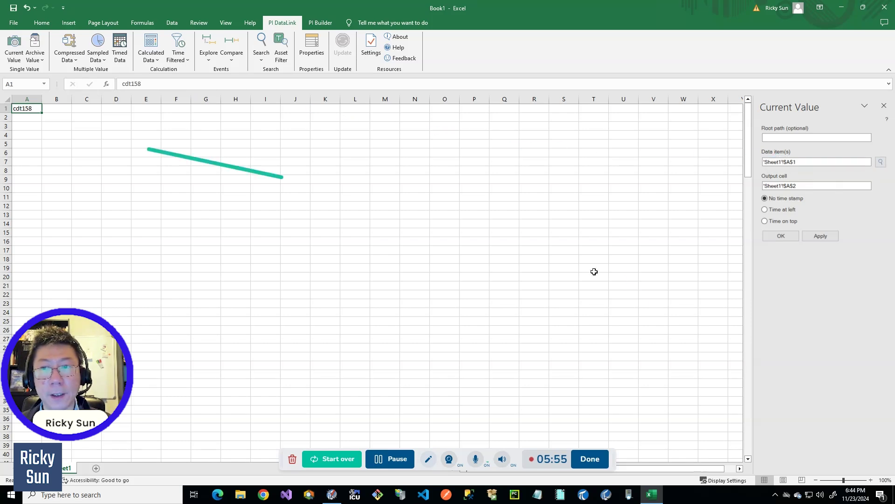
pyautogui.click(805, 186)
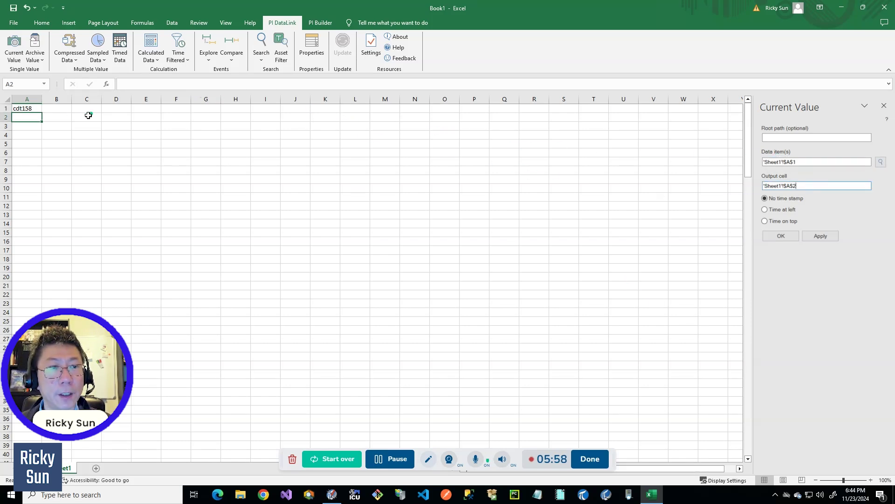
pyautogui.click(86, 116)
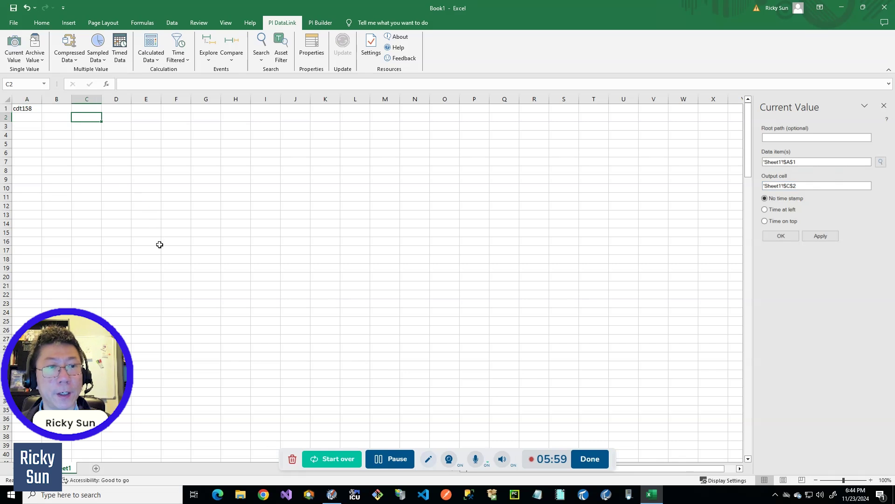
pyautogui.click(782, 210)
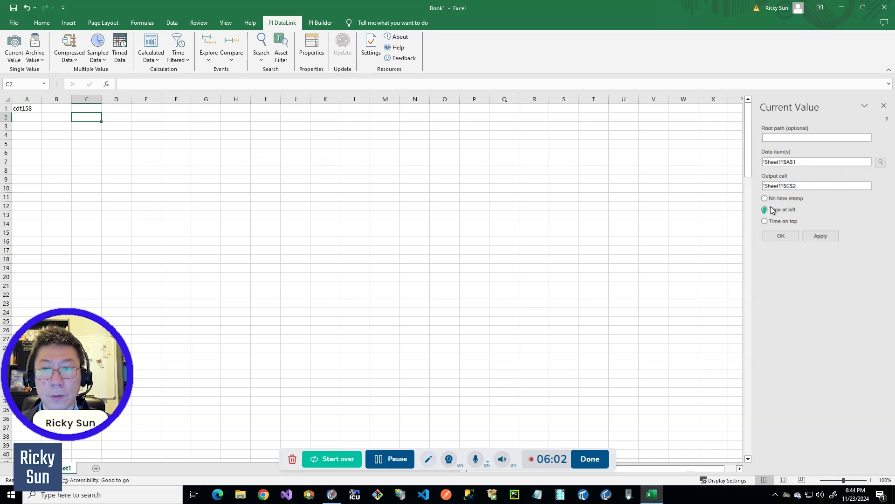
pyautogui.click(781, 236)
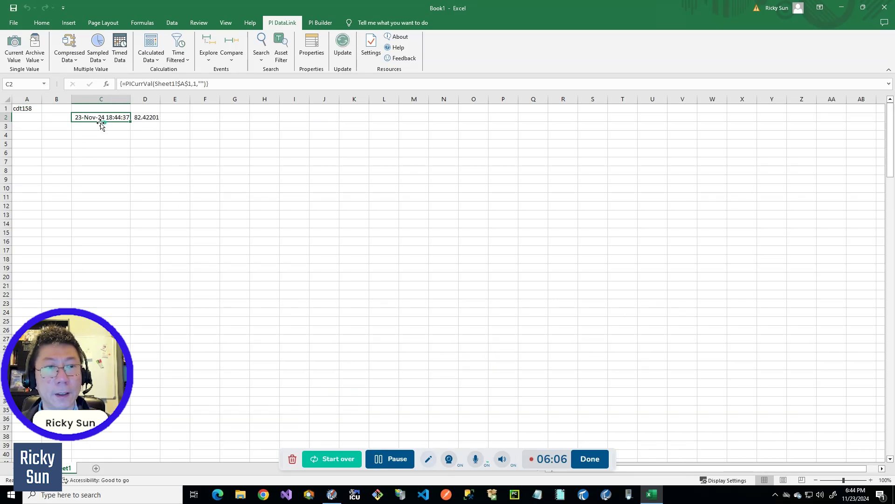
# Type the heading 'current value' in cell C1
pyautogui.click(113, 109)
pyautogui.write('curr')
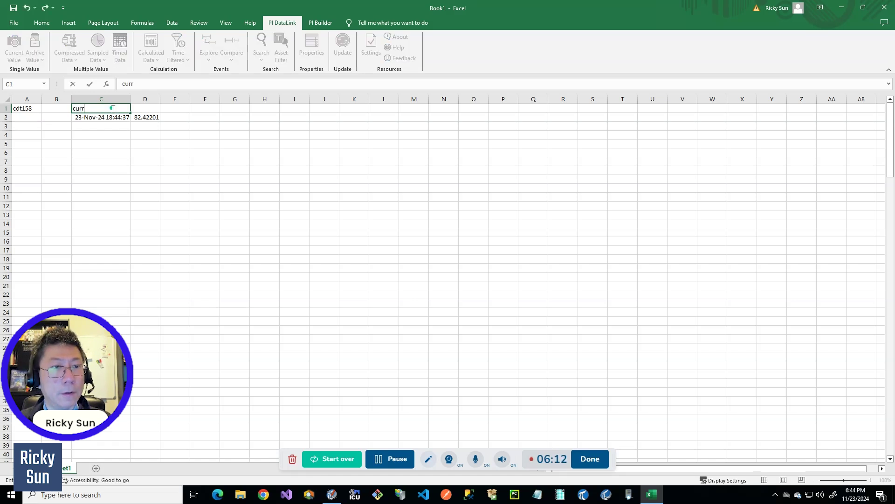
pyautogui.write('ent value')
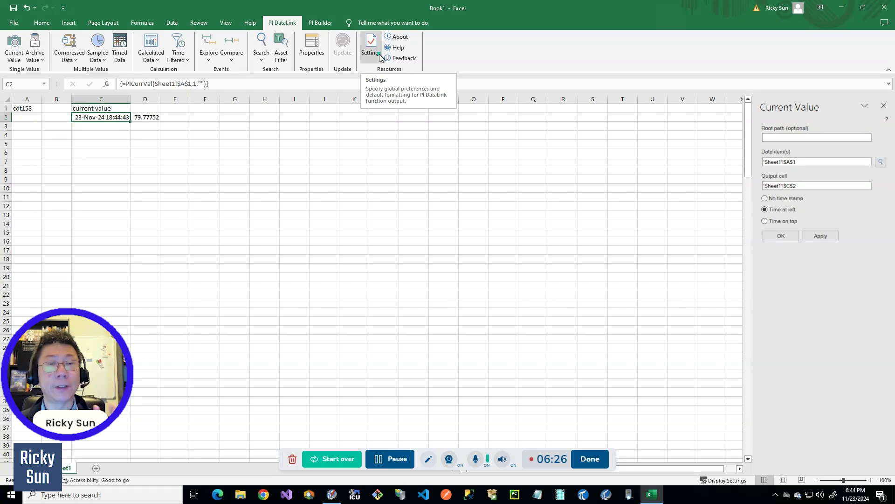
# Open PI DataLink Settings and its Connection Manager server list
pyautogui.click(372, 47)
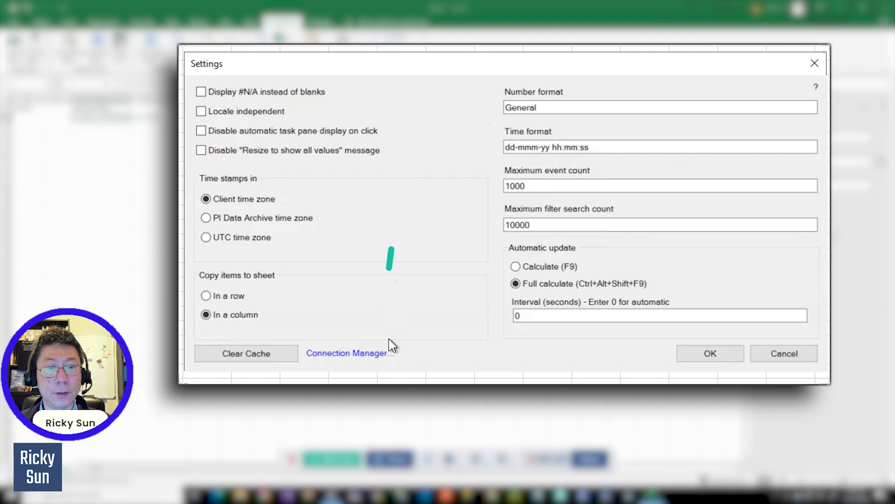
pyautogui.click(366, 358)
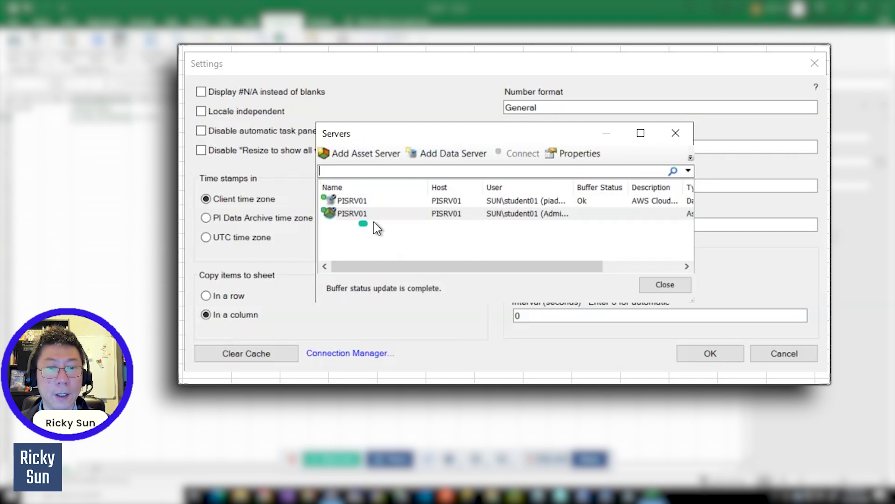
pyautogui.moveTo(367, 213)
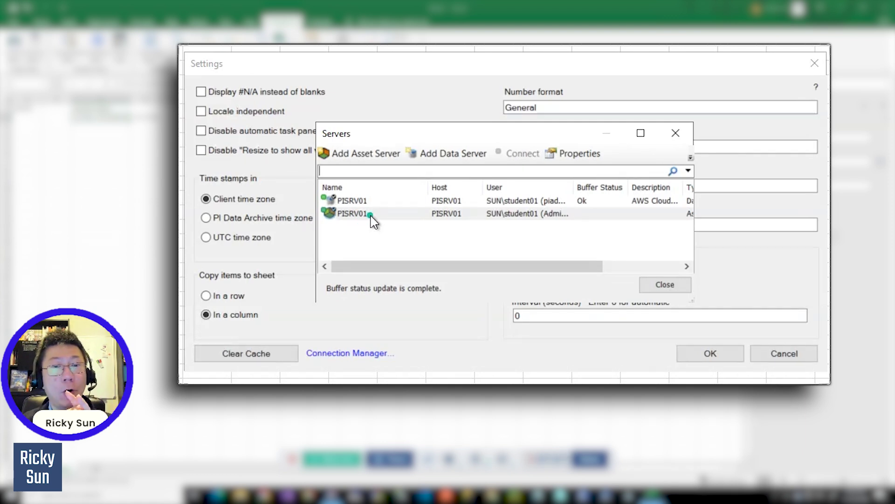
pyautogui.press('Tab')
pyautogui.press('Down')
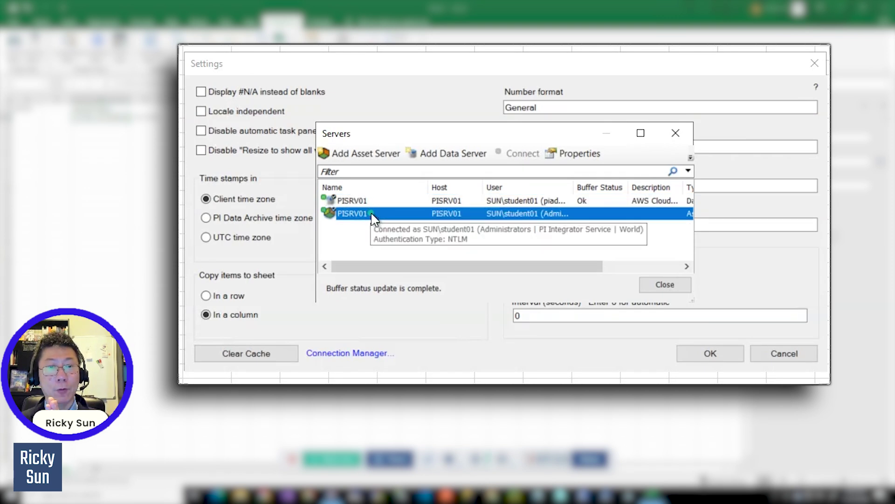
pyautogui.click(358, 202)
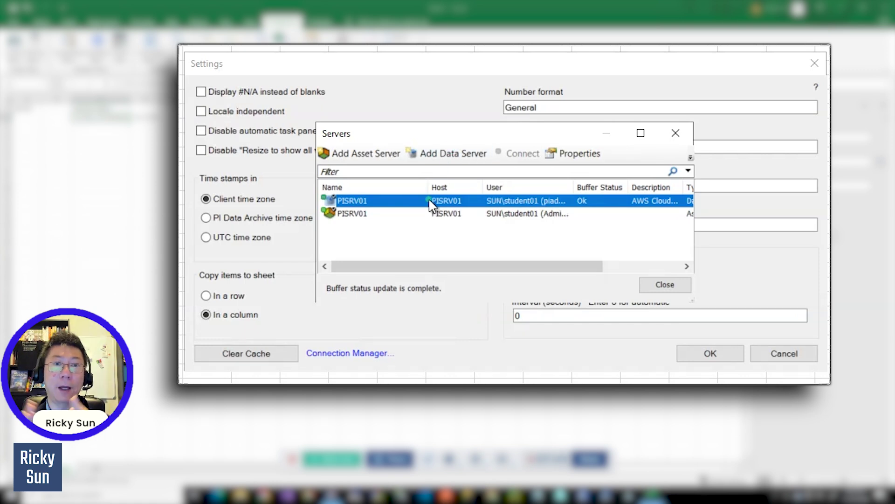
pyautogui.click(356, 214)
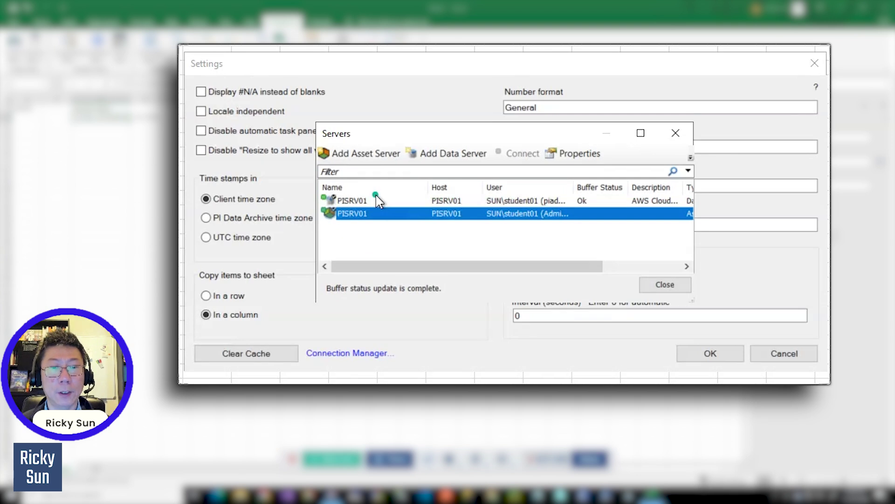
pyautogui.click(351, 202)
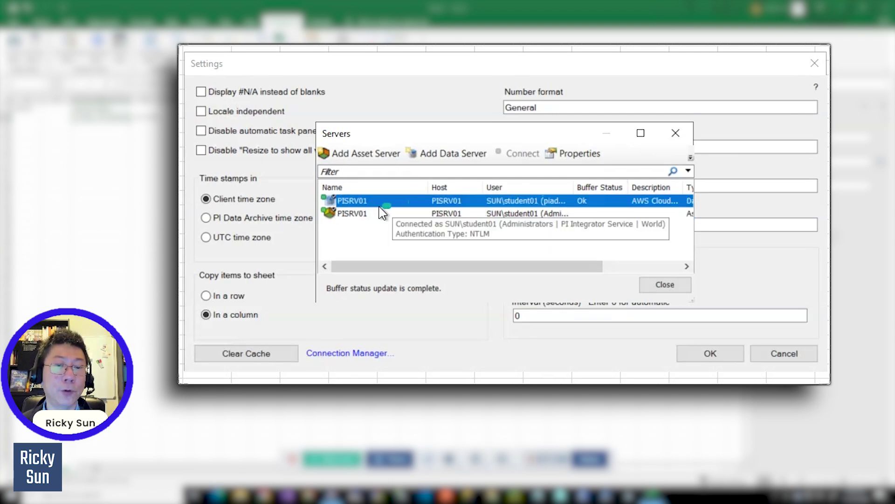
pyautogui.click(357, 213)
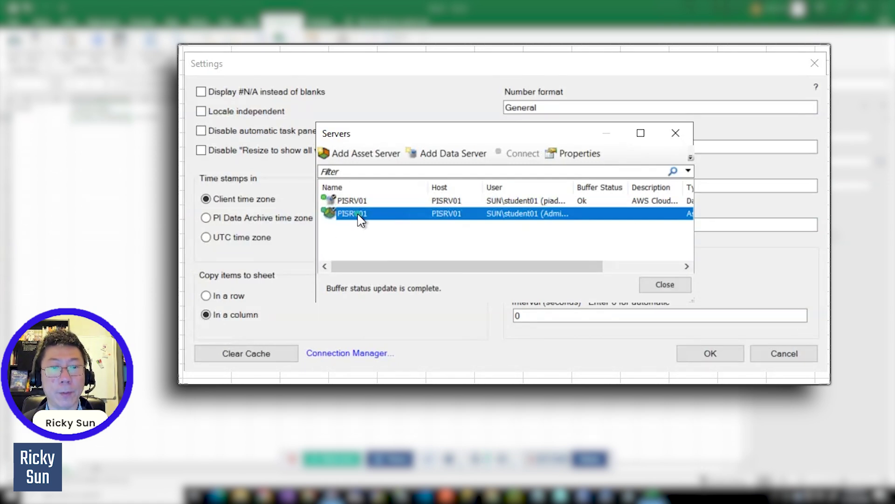
pyautogui.rightClick(361, 219)
# Disconnect and reconnect the PISRV01 asset server
pyautogui.click(402, 253)
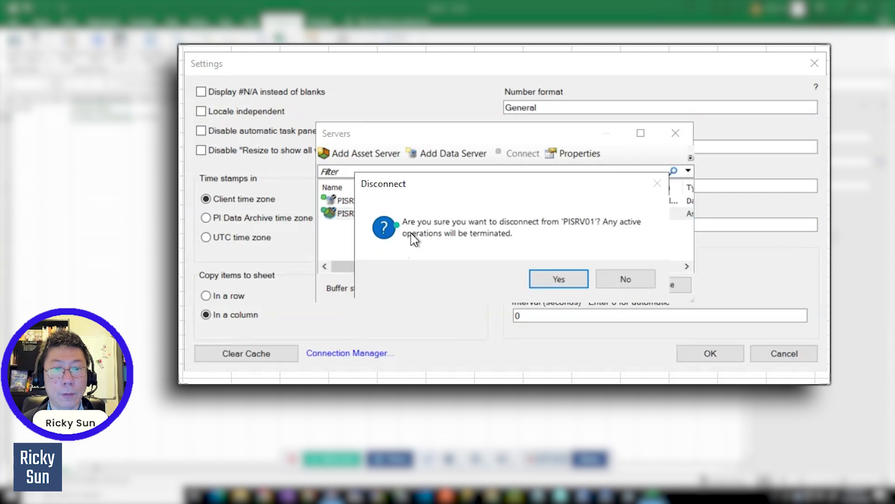
pyautogui.click(559, 278)
pyautogui.rightClick(384, 216)
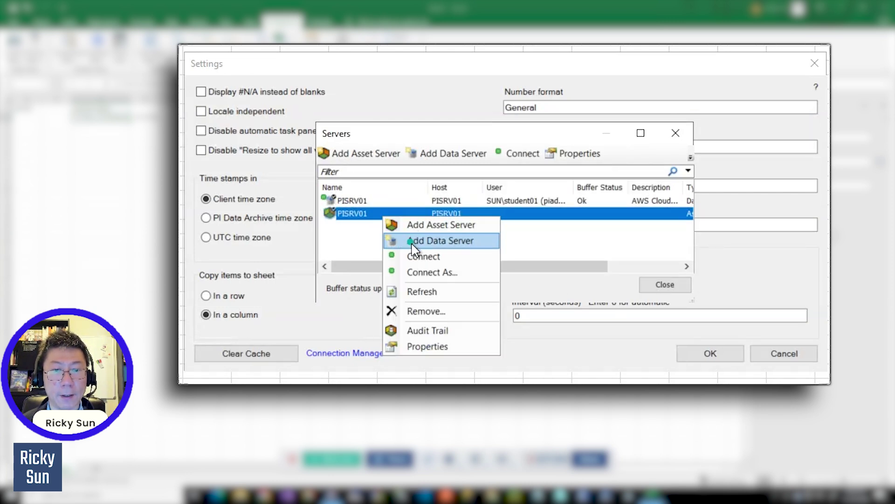
pyautogui.click(416, 255)
# Disconnect and reconnect the PISRV01 data server, widen the User column, then close the settings
pyautogui.rightClick(445, 204)
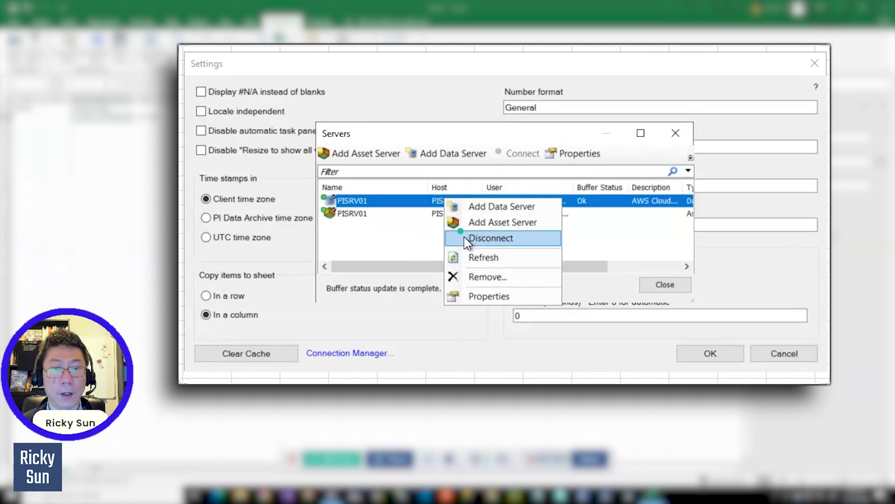
pyautogui.click(472, 241)
pyautogui.click(558, 275)
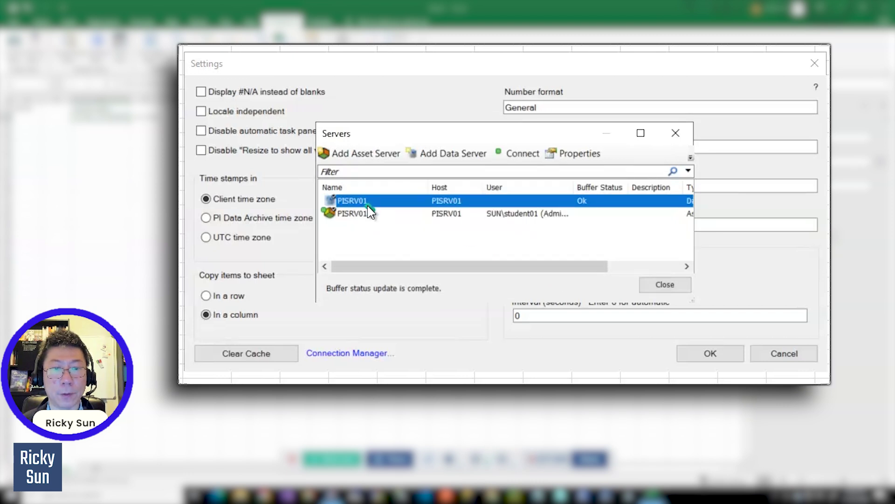
pyautogui.rightClick(370, 206)
pyautogui.click(396, 252)
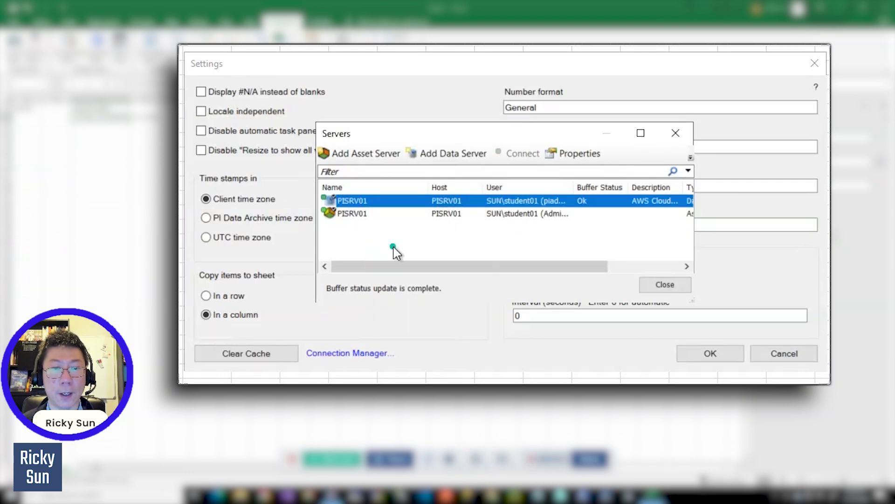
pyautogui.moveTo(574, 182); pyautogui.dragTo(662, 182)
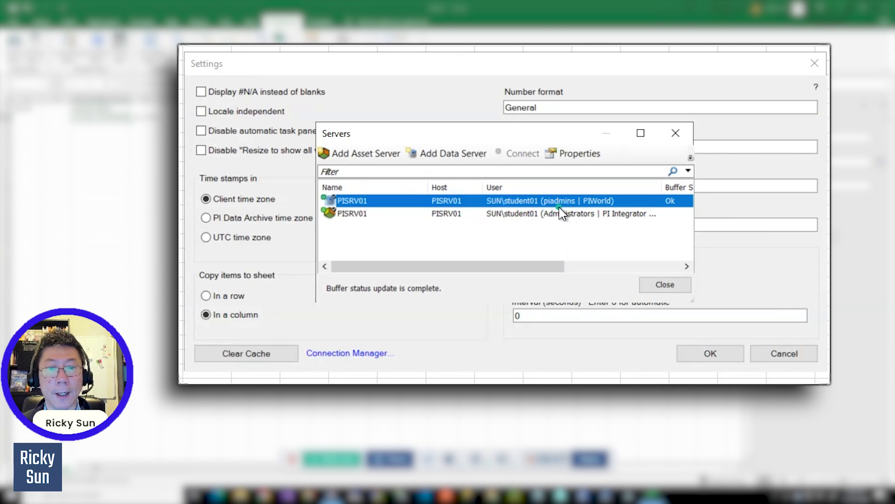
pyautogui.click(681, 287)
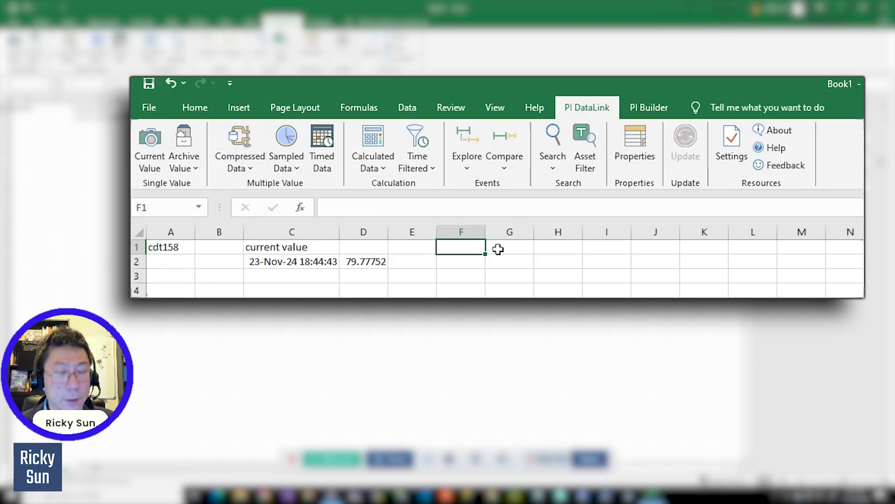
# Enter 'compressed data' in F1, then try Compressed Data with A1 and close it unrun
pyautogui.write('comp')
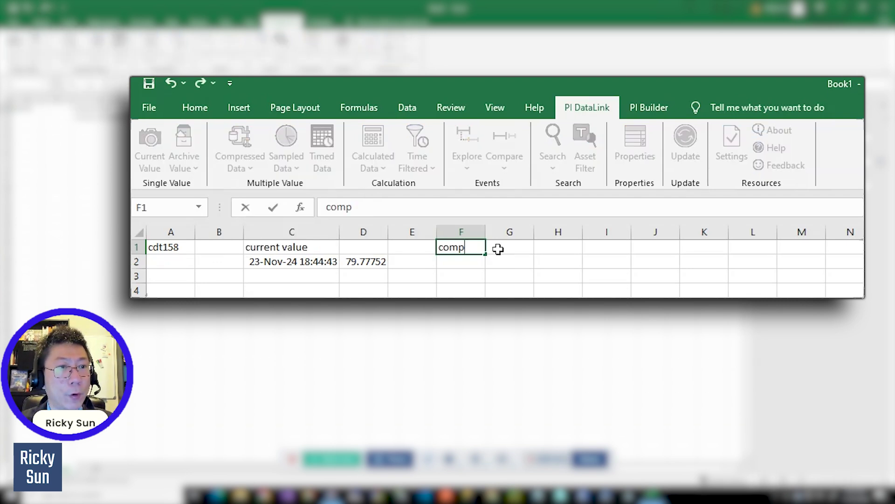
pyautogui.write('ressed data')
pyautogui.press('Return')
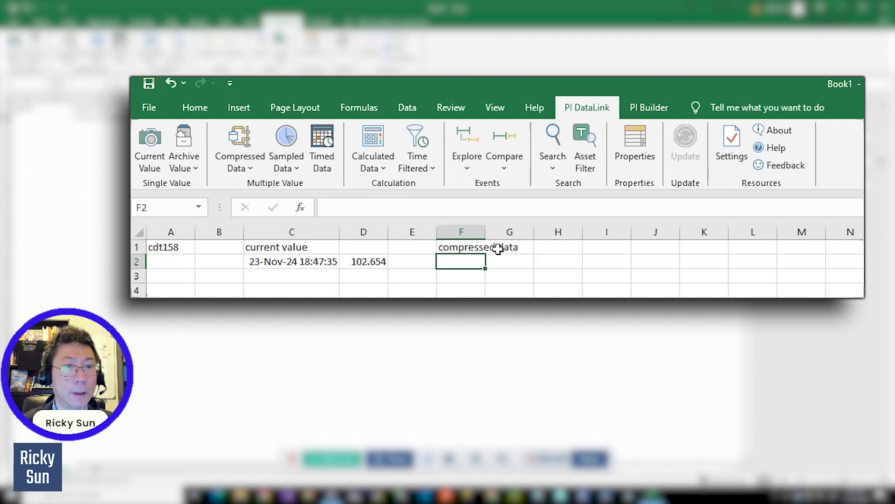
pyautogui.click(243, 135)
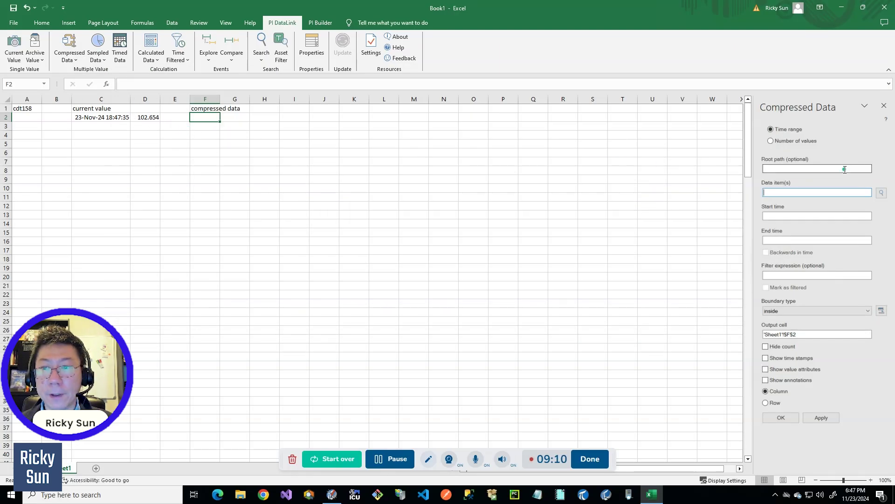
pyautogui.click(29, 111)
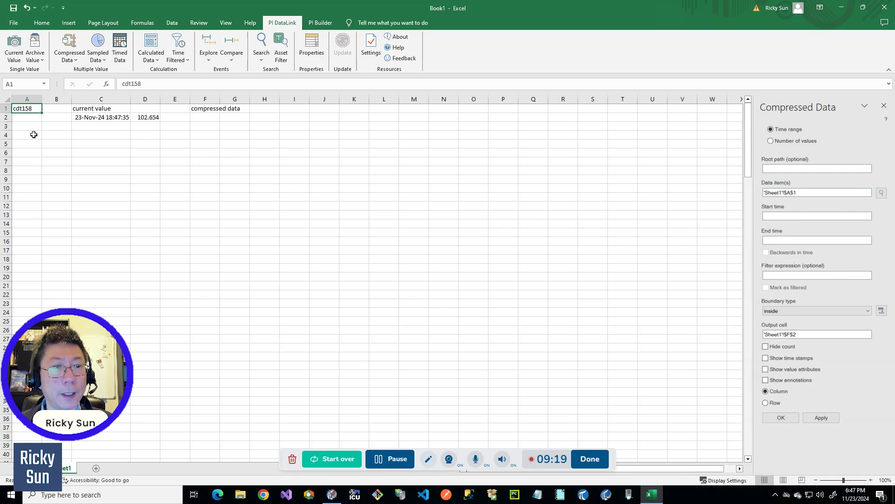
pyautogui.click(783, 217)
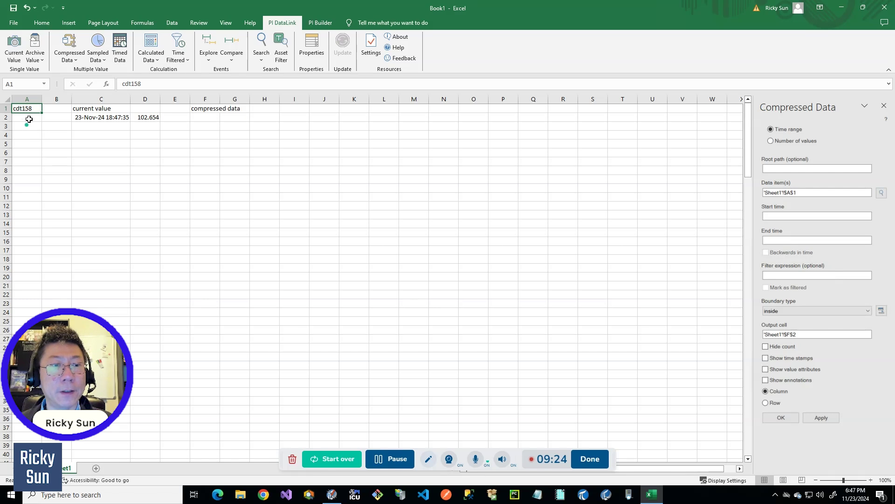
pyautogui.click(884, 107)
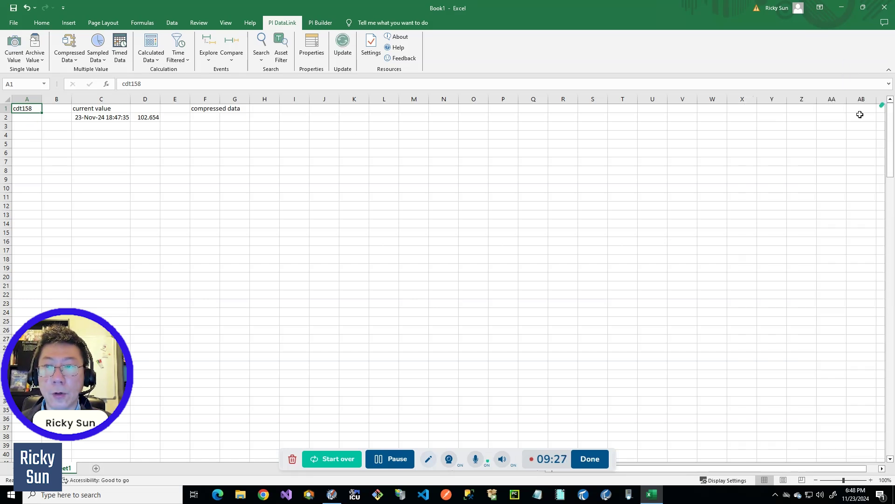
pyautogui.click(36, 119)
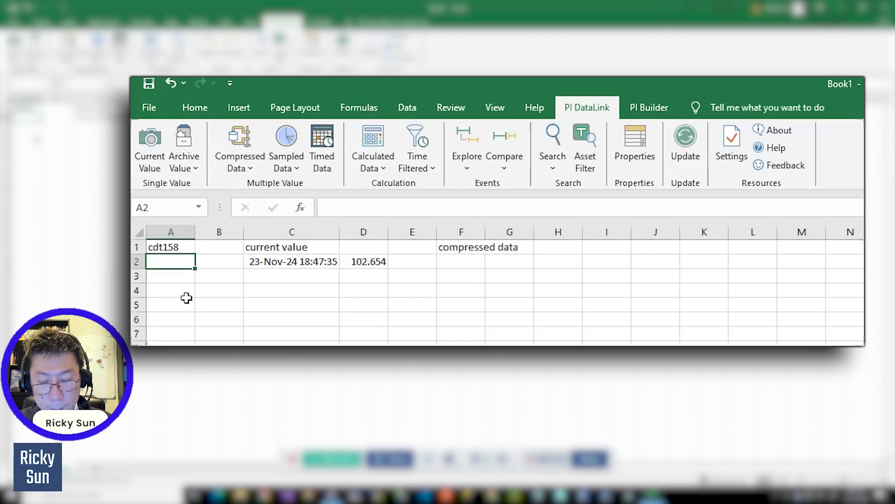
# Enter start time T-1d in A2 and end time T in A3, correcting A3's entry
pyautogui.write('T-1')
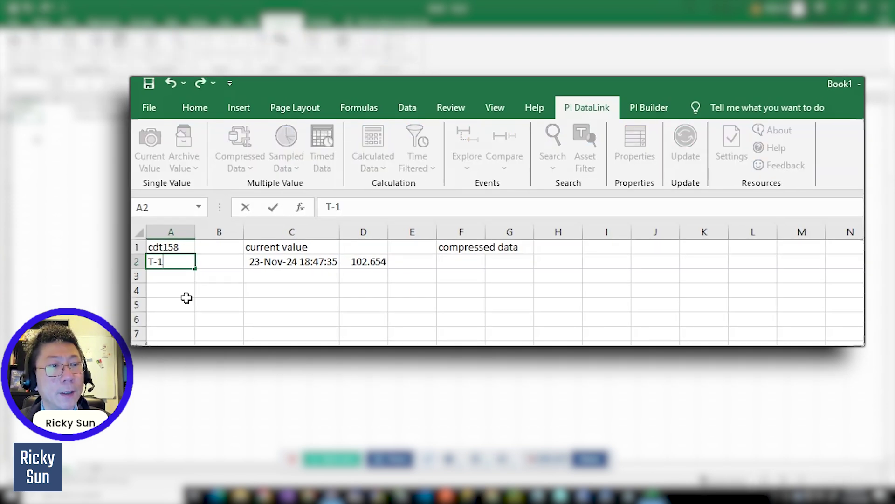
pyautogui.write('d')
pyautogui.press('Return')
pyautogui.write('T')
pyautogui.press('Return')
pyautogui.click(176, 274)
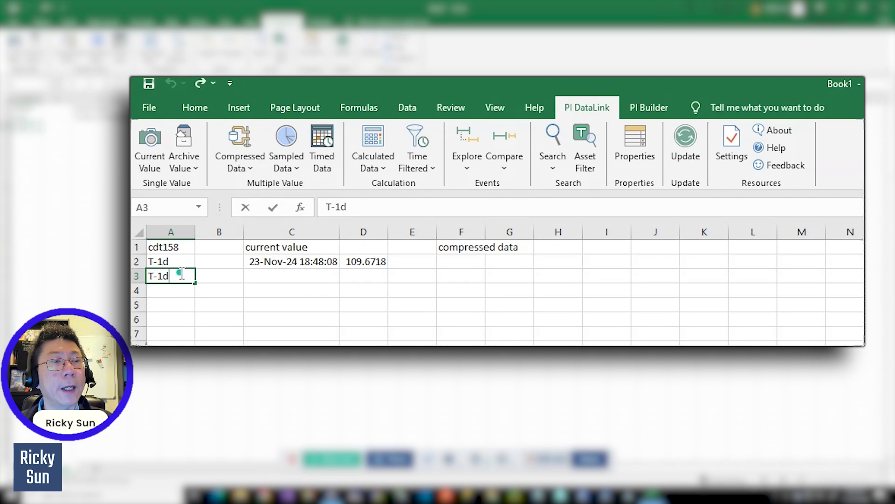
pyautogui.doubleClick(180, 275)
pyautogui.press('BackSpace')
pyautogui.press('BackSpace')
pyautogui.press('Return')
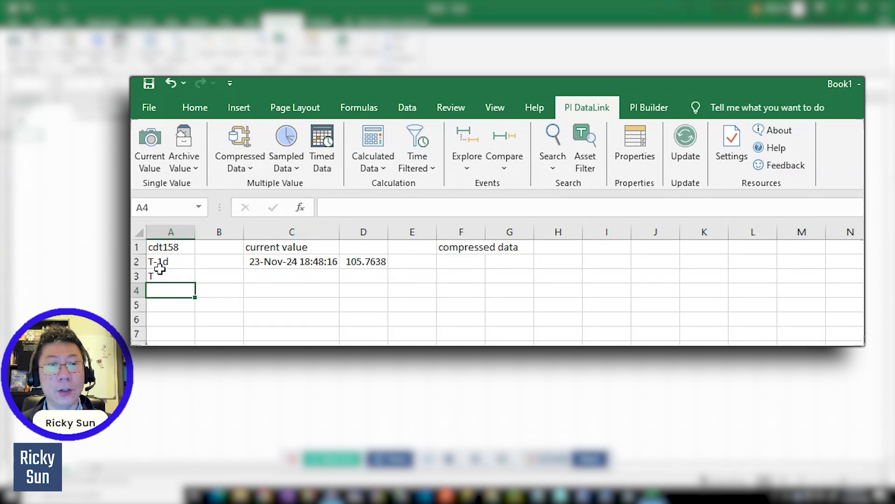
# Check the A1 and A3 entries and select F2 as the output cell
pyautogui.click(174, 249)
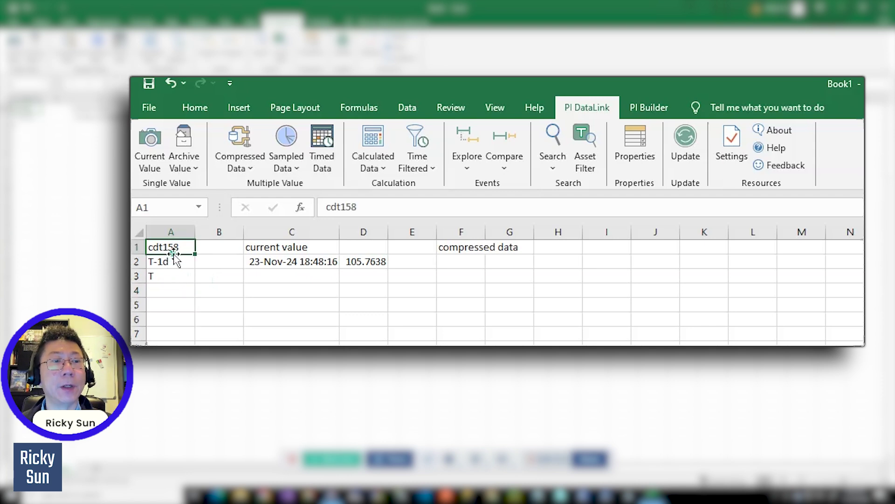
pyautogui.click(177, 277)
pyautogui.click(291, 275)
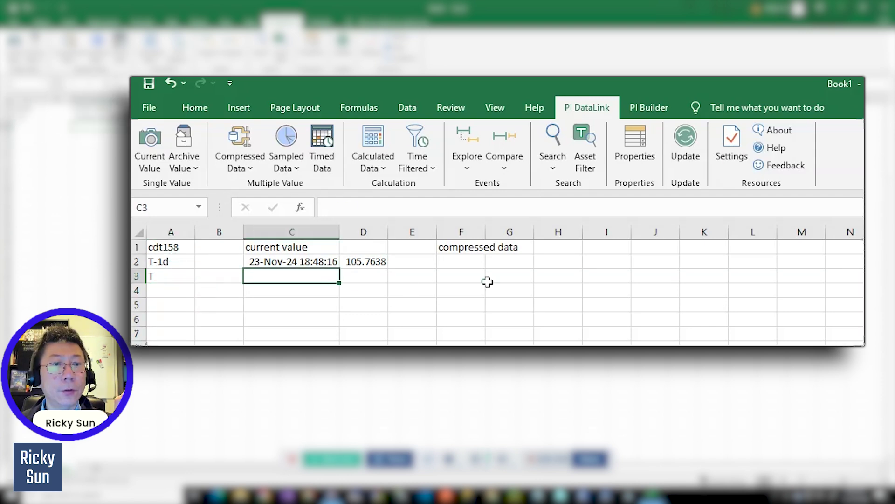
pyautogui.click(462, 262)
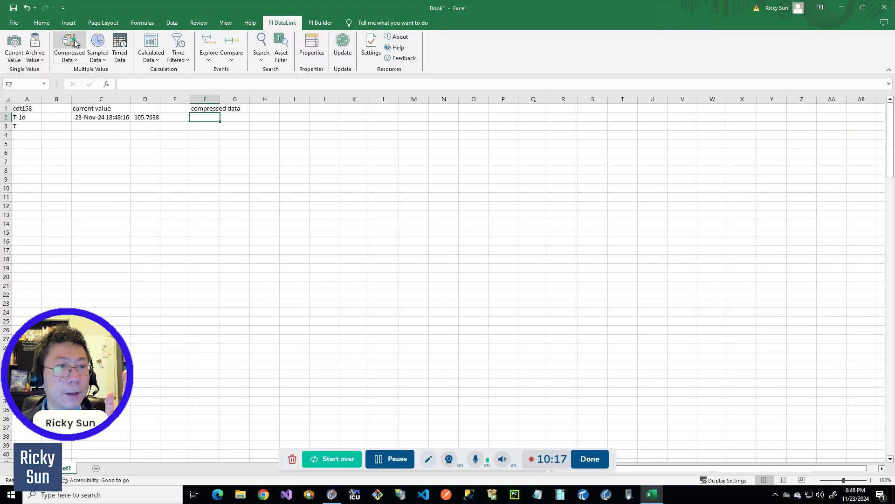
# Retrieve timestamped compressed data for A1 from A2 to A3 into F2, giving 286 values
pyautogui.click(75, 43)
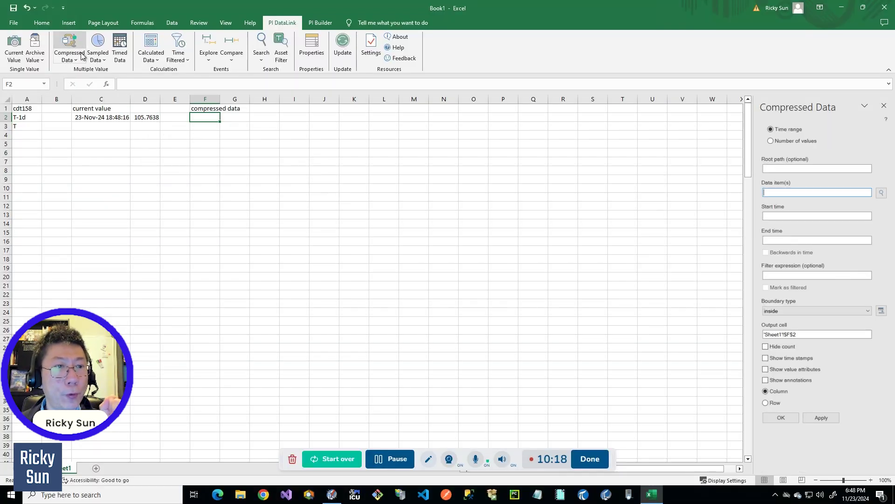
pyautogui.click(27, 109)
pyautogui.click(789, 215)
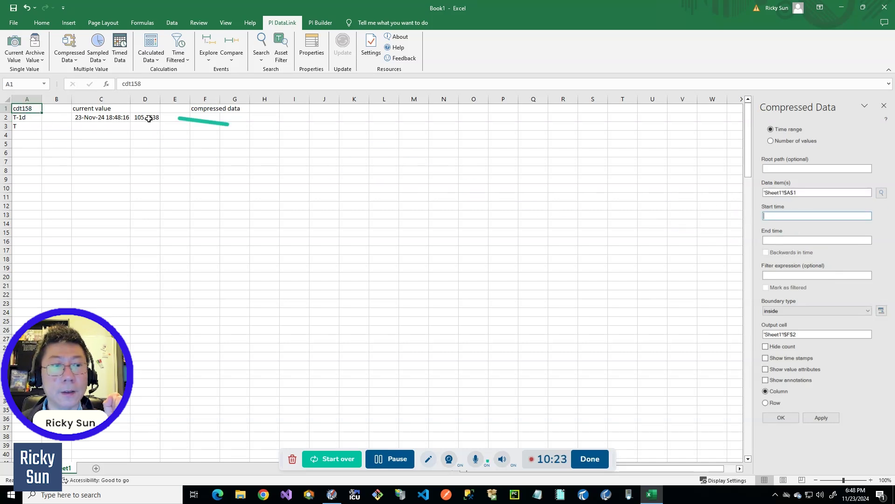
pyautogui.click(21, 118)
pyautogui.click(773, 240)
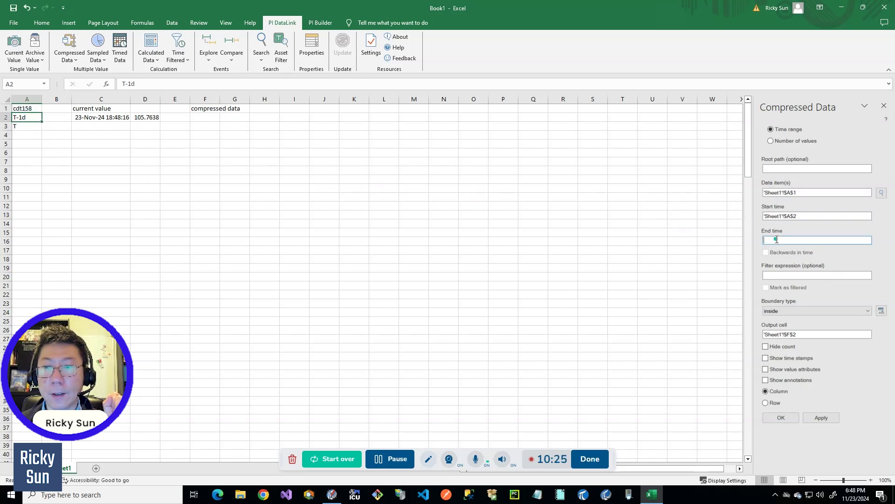
pyautogui.click(28, 131)
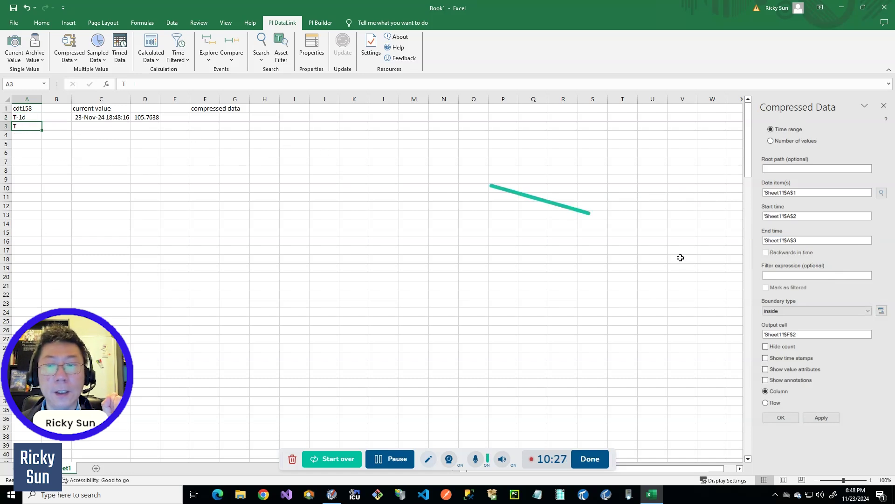
pyautogui.click(814, 335)
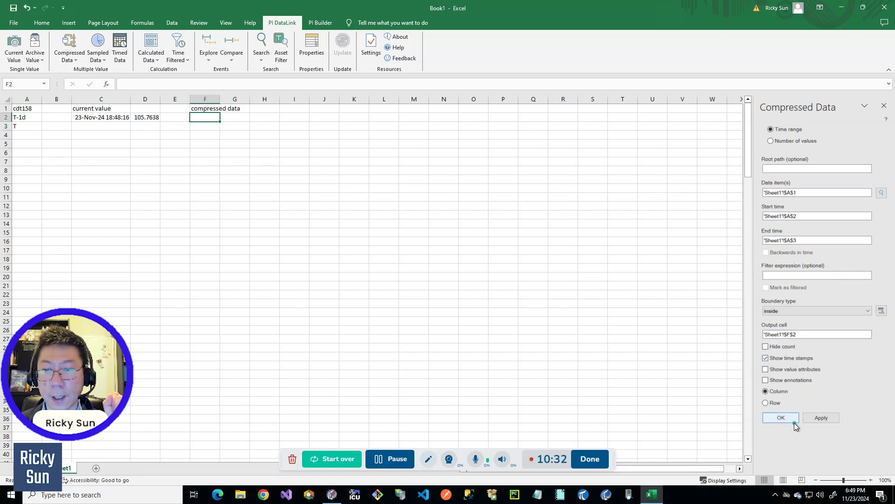
pyautogui.click(781, 417)
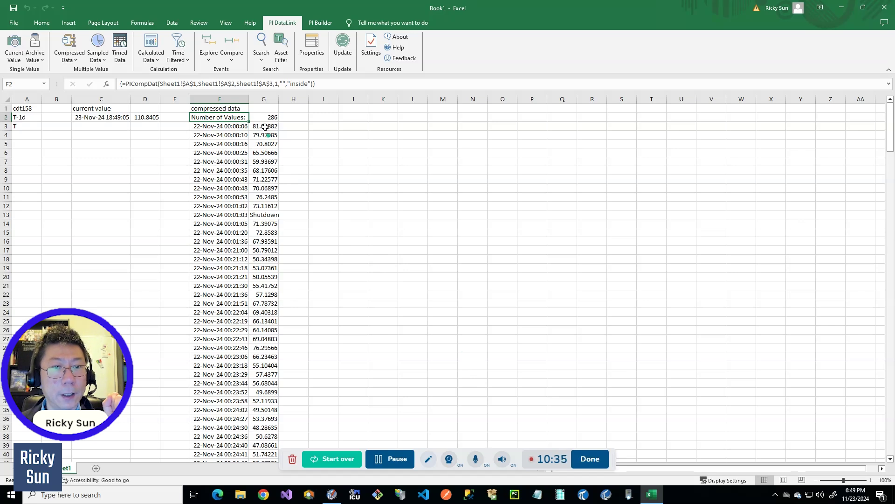
pyautogui.click(331, 495)
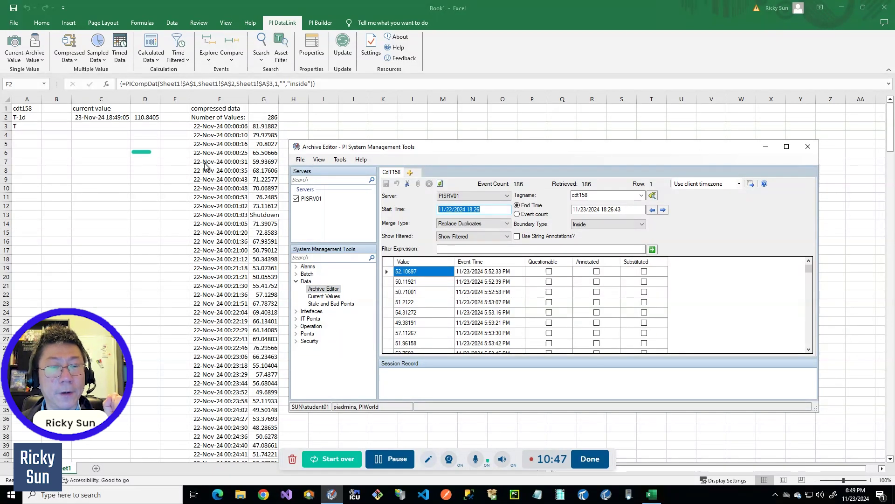
# In the Archive Editor, set the range T-1d to T and refresh to list 286 events
pyautogui.write('T')
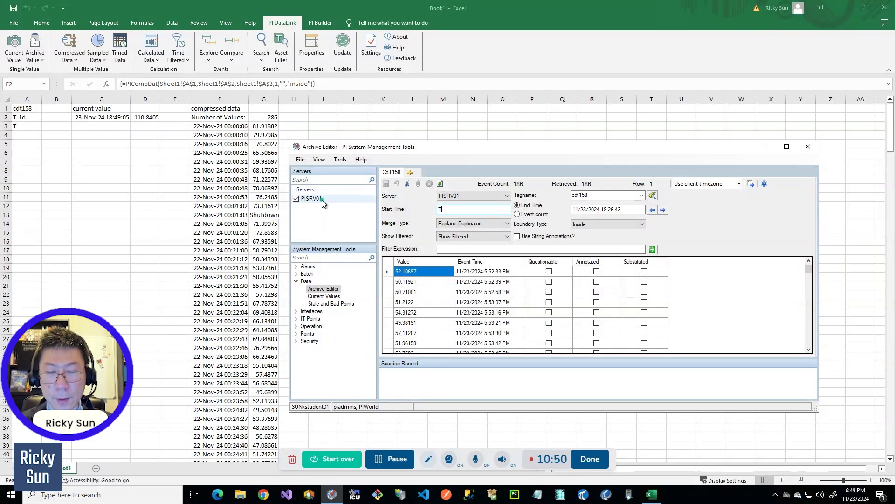
pyautogui.write('-1d')
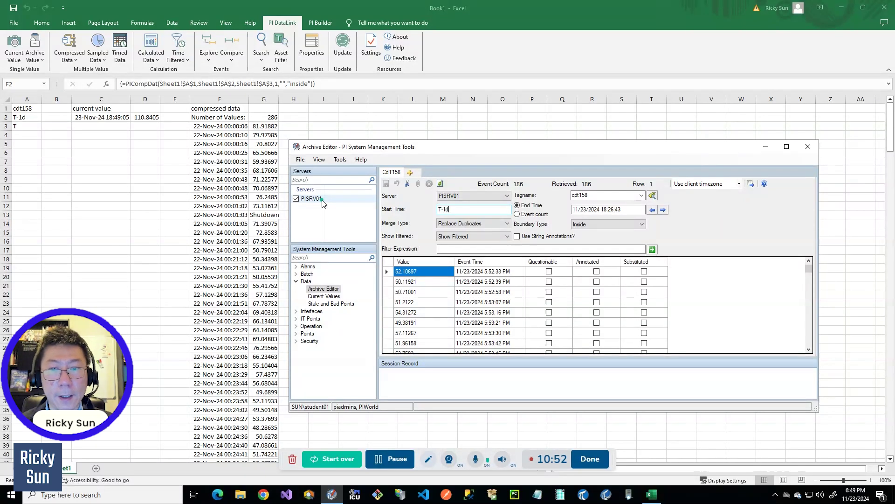
pyautogui.press('Tab')
pyautogui.write('T')
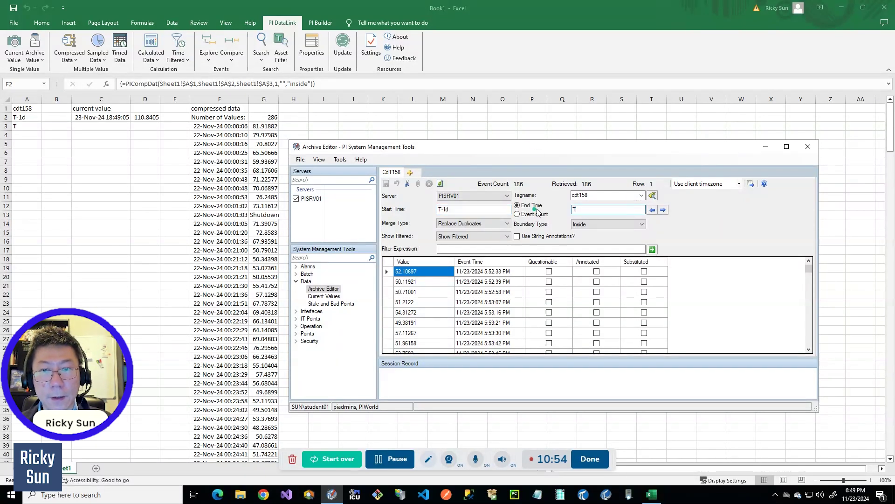
pyautogui.click(440, 183)
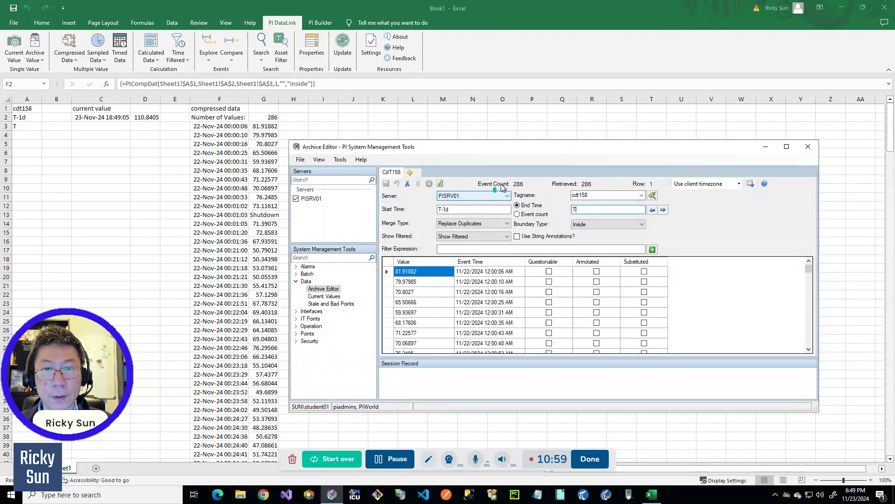
pyautogui.moveTo(512, 180); pyautogui.dragTo(534, 184)
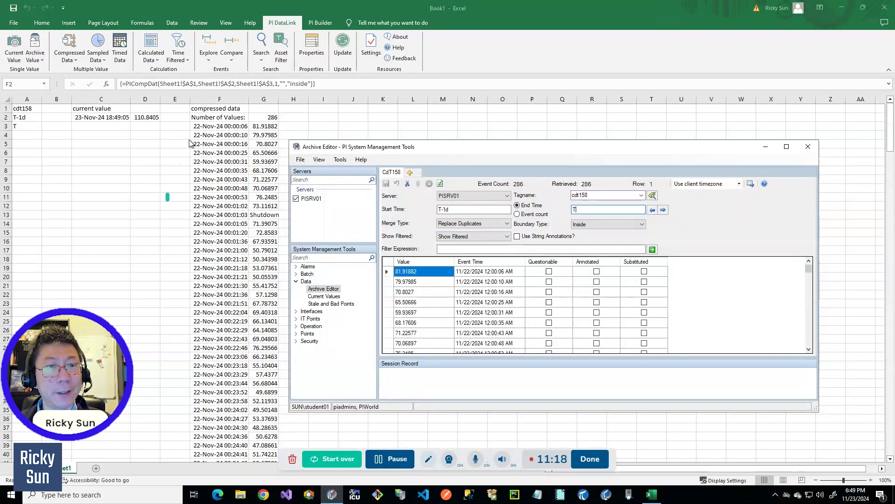
# Type the heading 'Calculated data' in cell I1
pyautogui.click(208, 182)
pyautogui.click(325, 108)
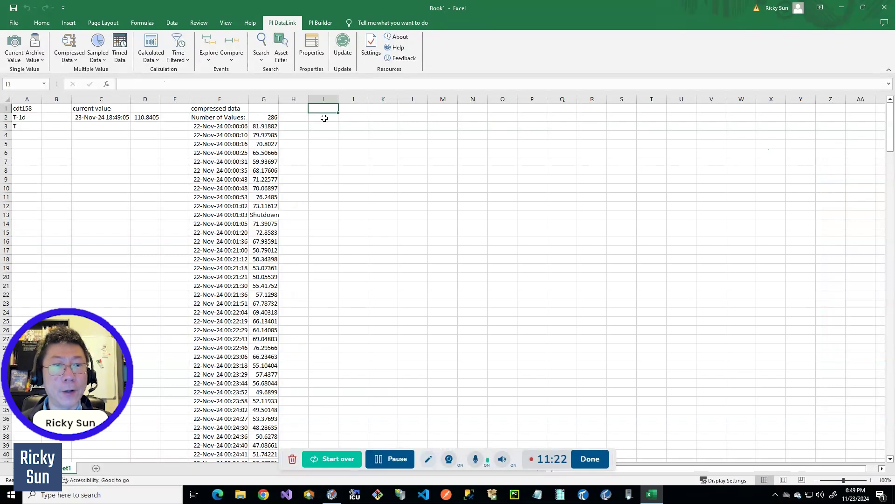
pyautogui.write('Calcu')
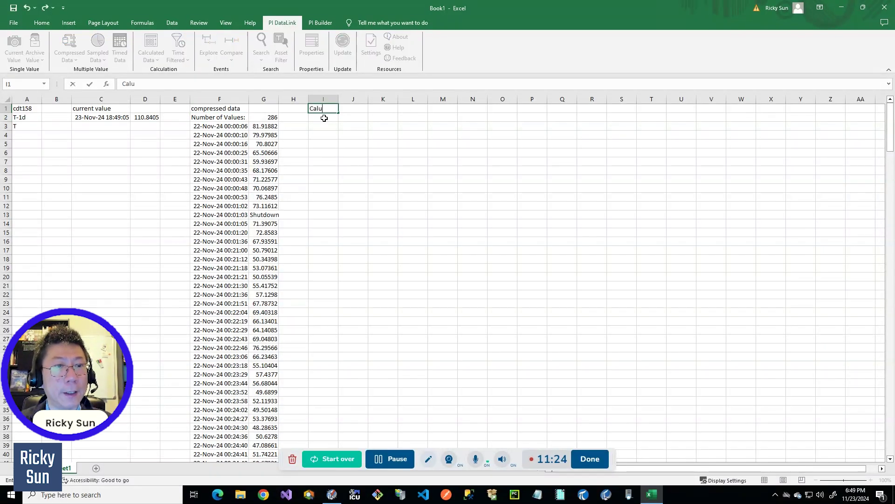
pyautogui.write('la')
pyautogui.press('BackSpace')
pyautogui.press('BackSpace')
pyautogui.press('BackSpace')
pyautogui.write('culated data')
pyautogui.press('Return')
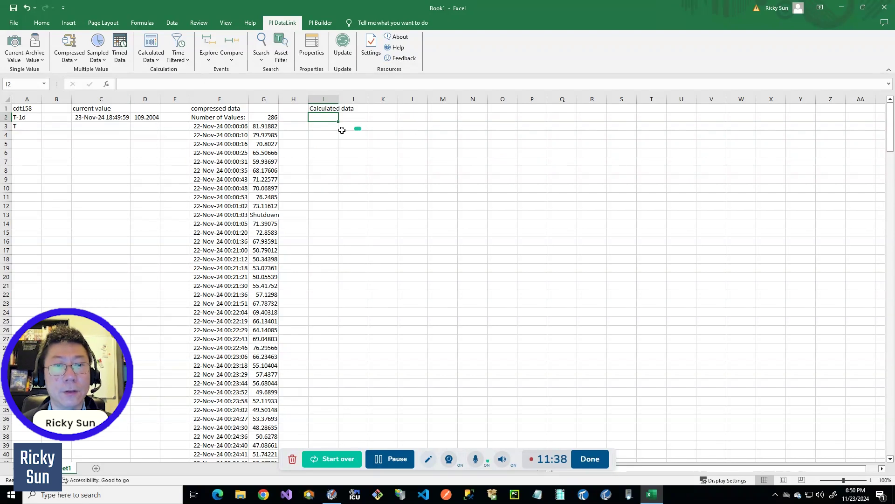
# Calculate cdt158's maximum from A2 to A3 into I2, returning 200.3245
pyautogui.click(151, 45)
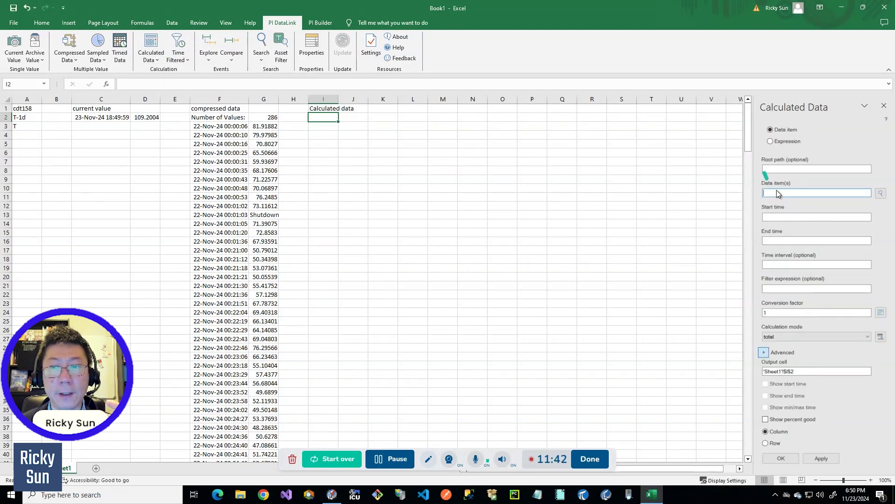
pyautogui.click(35, 111)
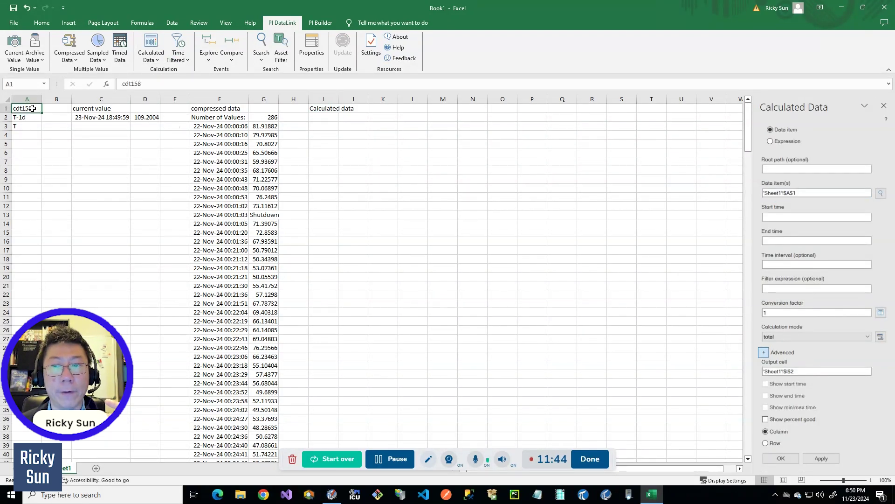
pyautogui.click(40, 115)
pyautogui.click(779, 241)
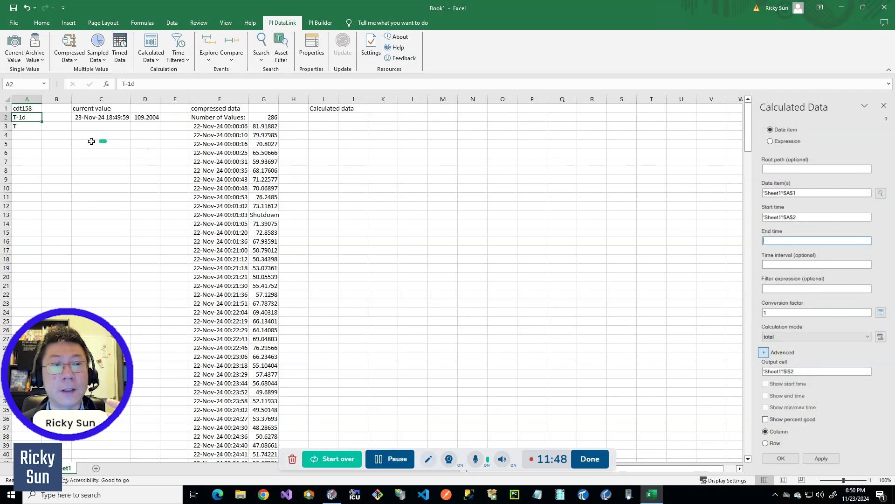
pyautogui.click(34, 126)
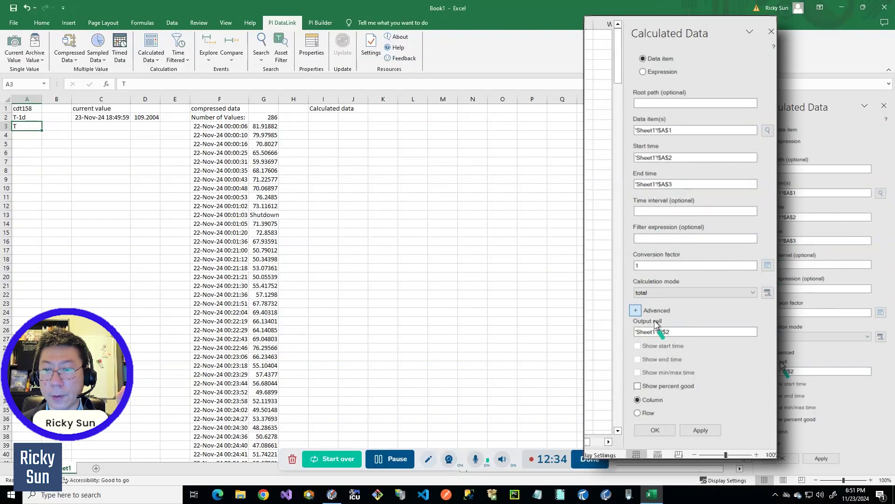
pyautogui.click(652, 293)
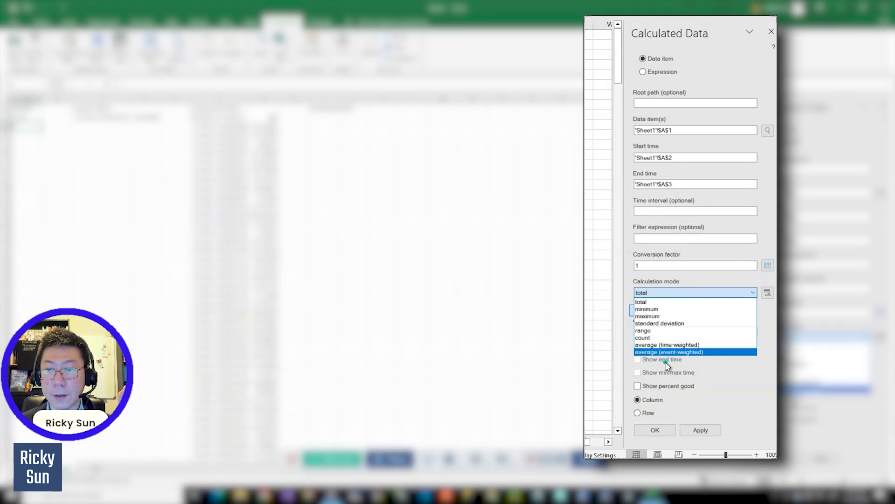
pyautogui.click(662, 316)
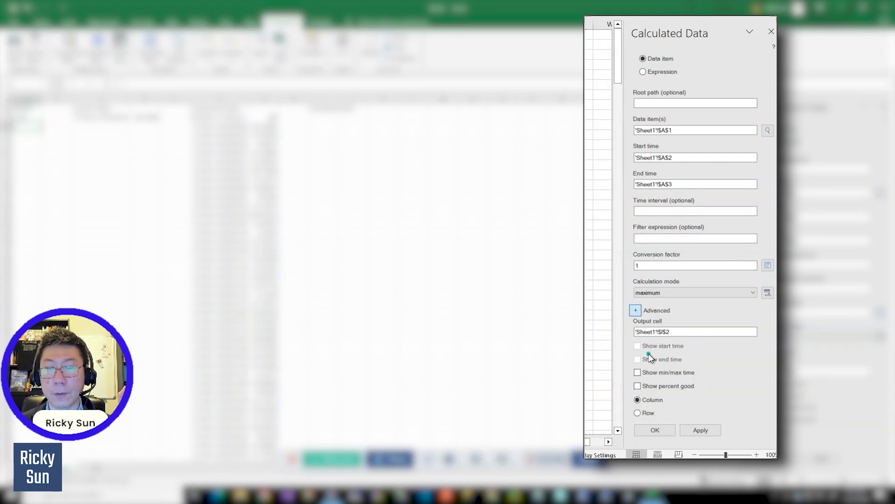
pyautogui.click(322, 119)
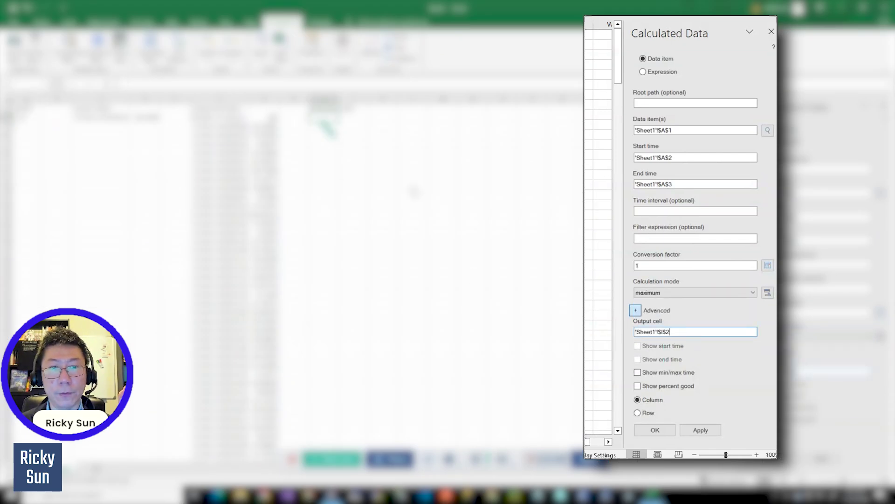
pyautogui.click(659, 432)
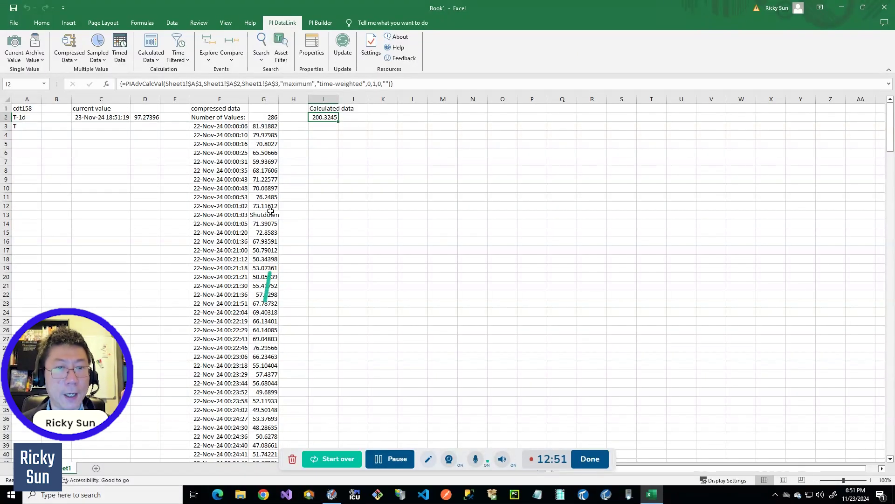
# Calculate the count of cdt158 values from A2 to A3 into cell I3
pyautogui.scroll(-1, 238, 228)
pyautogui.scroll(1, 237, 231)
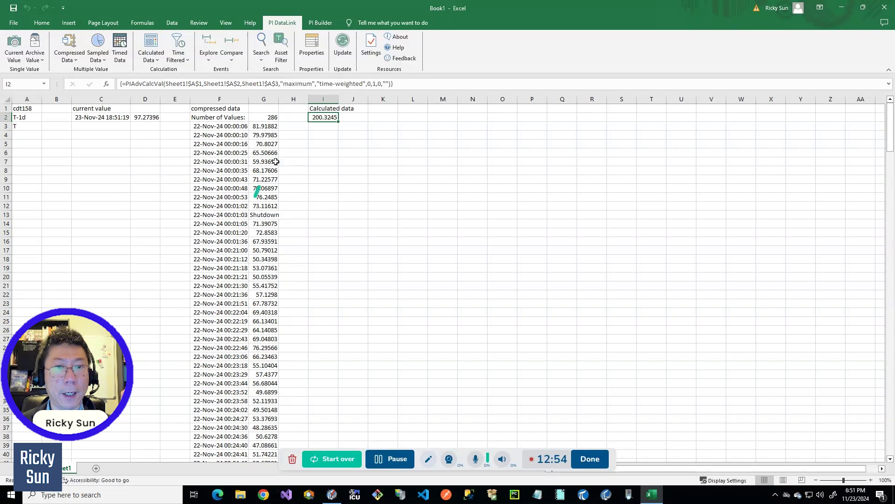
pyautogui.click(331, 127)
pyautogui.click(151, 43)
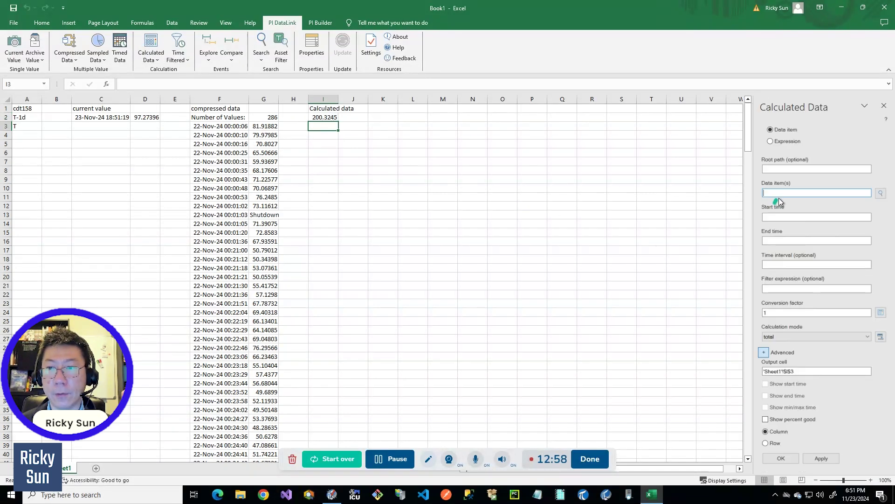
pyautogui.click(26, 110)
pyautogui.click(772, 216)
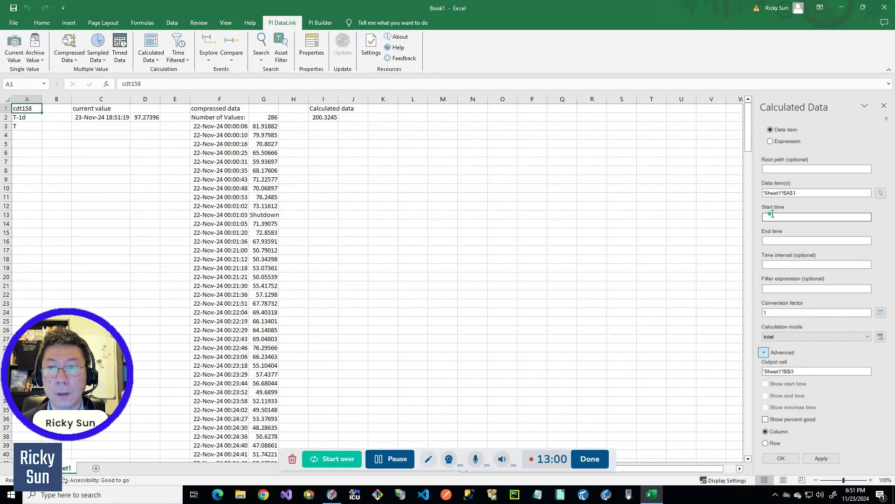
pyautogui.click(14, 118)
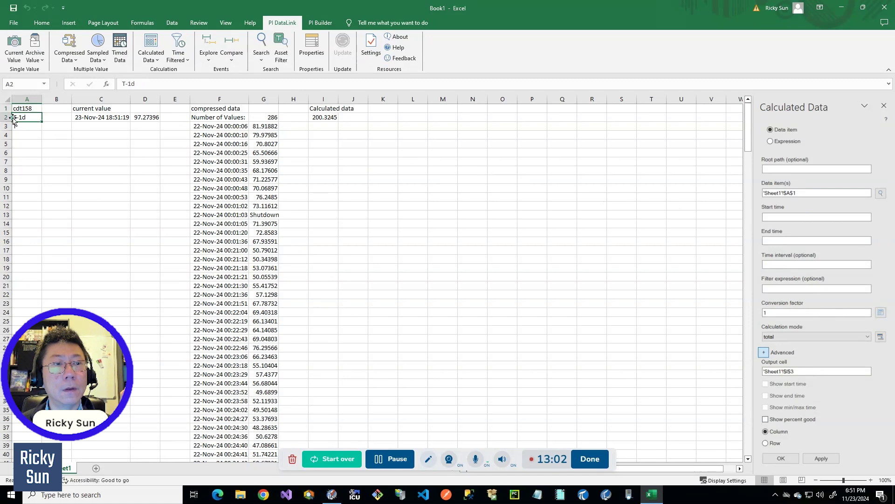
pyautogui.click(776, 242)
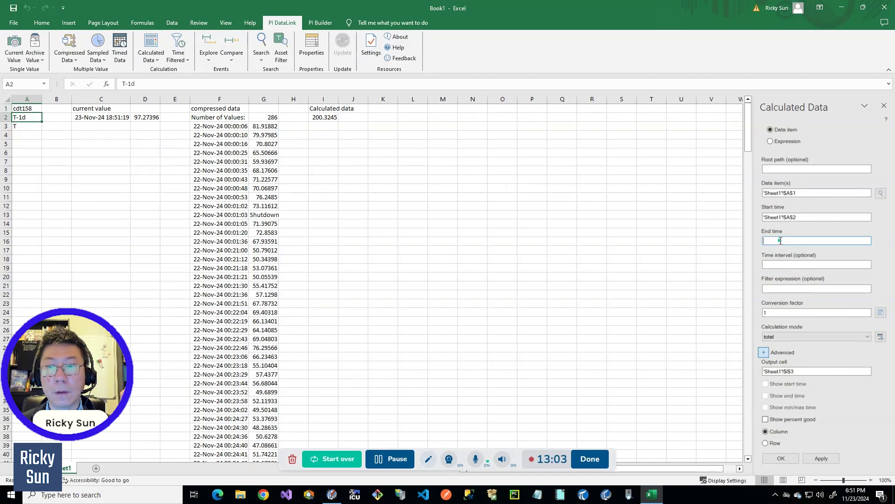
pyautogui.click(22, 126)
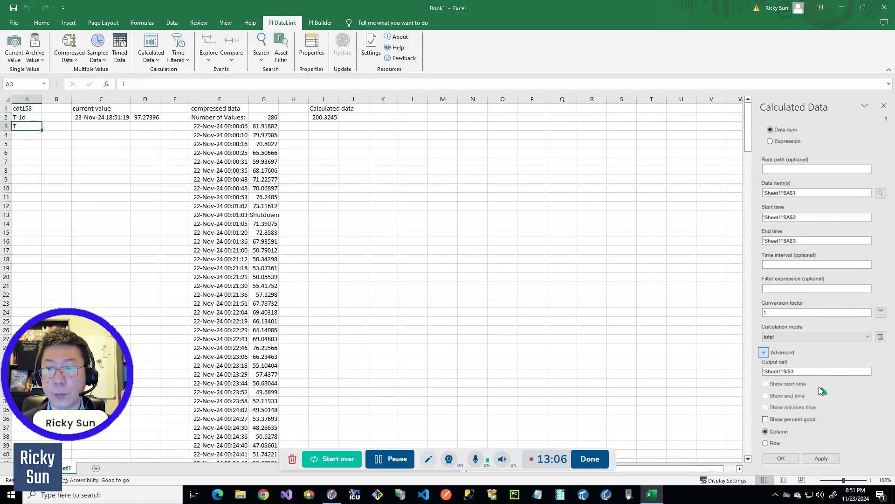
pyautogui.click(794, 338)
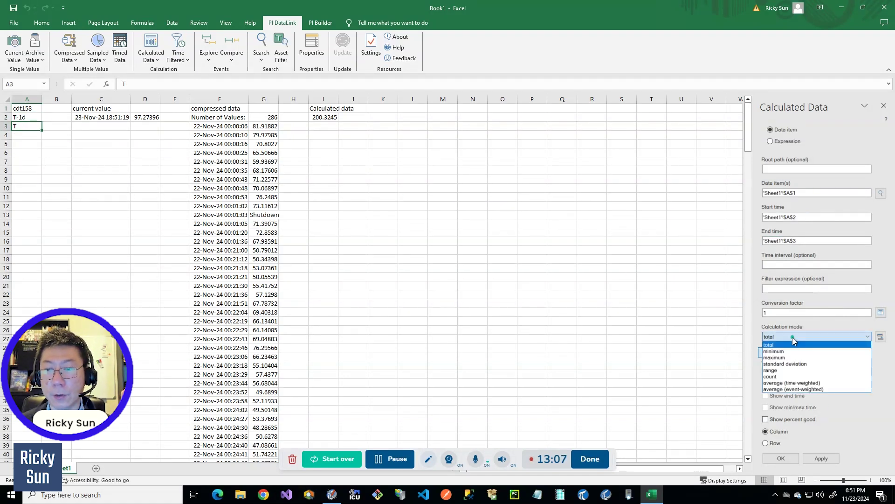
pyautogui.click(785, 376)
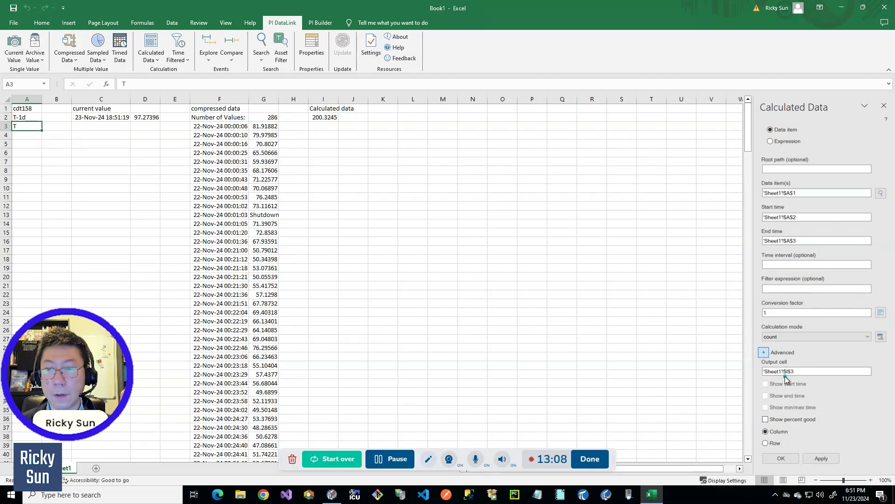
pyautogui.click(817, 371)
pyautogui.click(774, 459)
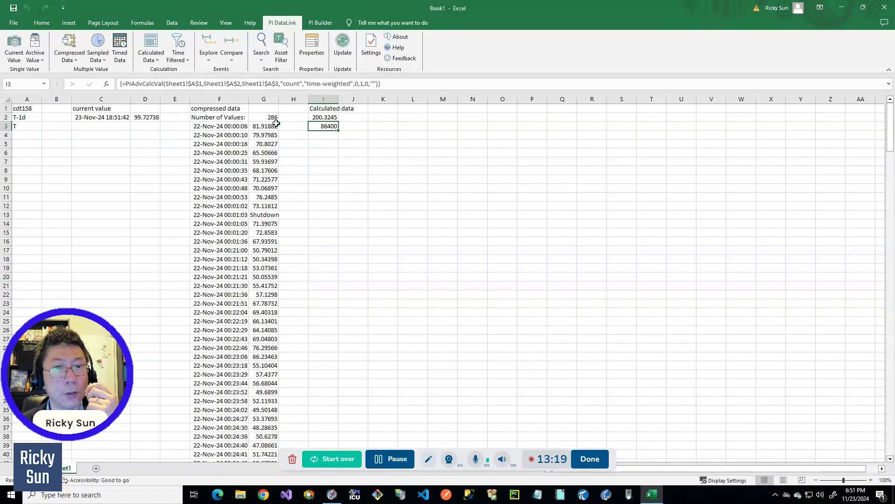
# Change the I3 count's calculation basis to event-weighted, giving 286
pyautogui.doubleClick(318, 128)
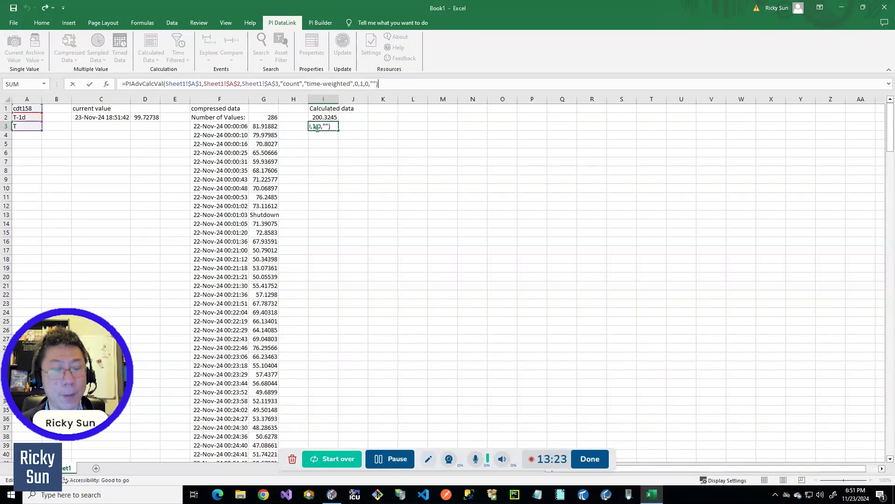
pyautogui.hotkey('ctrl', 'shift', 'Return')
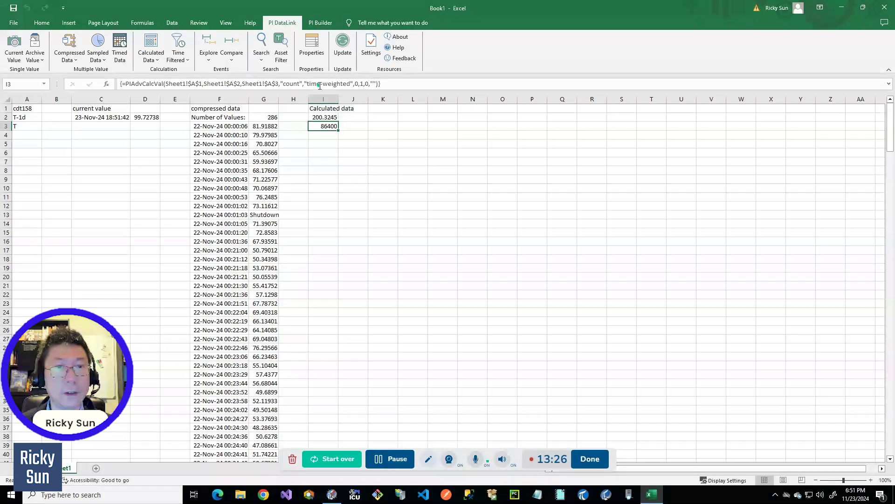
pyautogui.moveTo(147, 87); pyautogui.dragTo(173, 95)
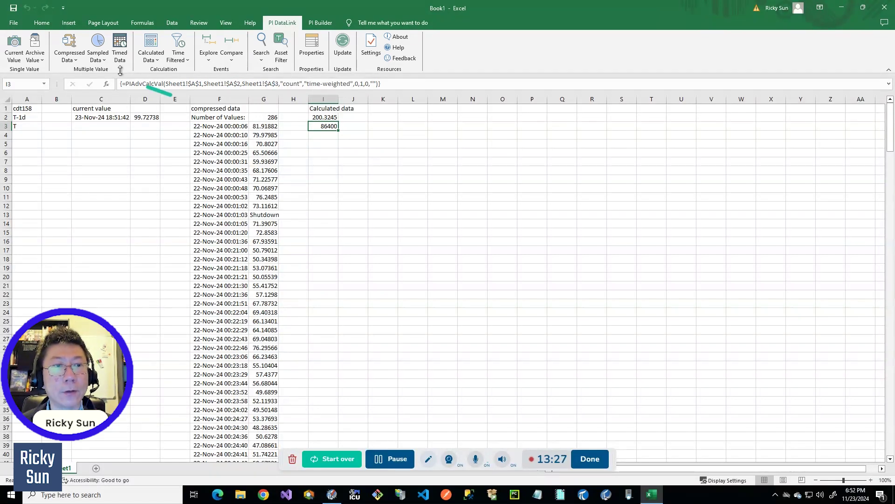
pyautogui.click(150, 46)
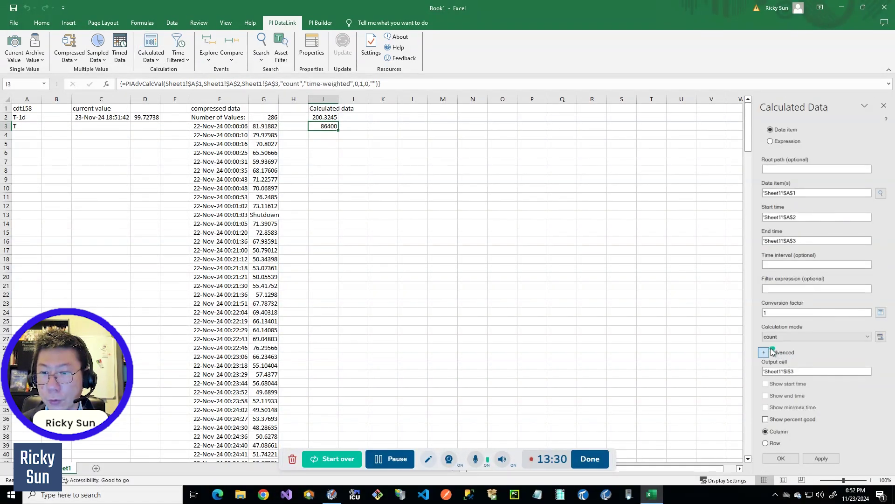
pyautogui.click(769, 353)
pyautogui.click(788, 374)
pyautogui.click(794, 389)
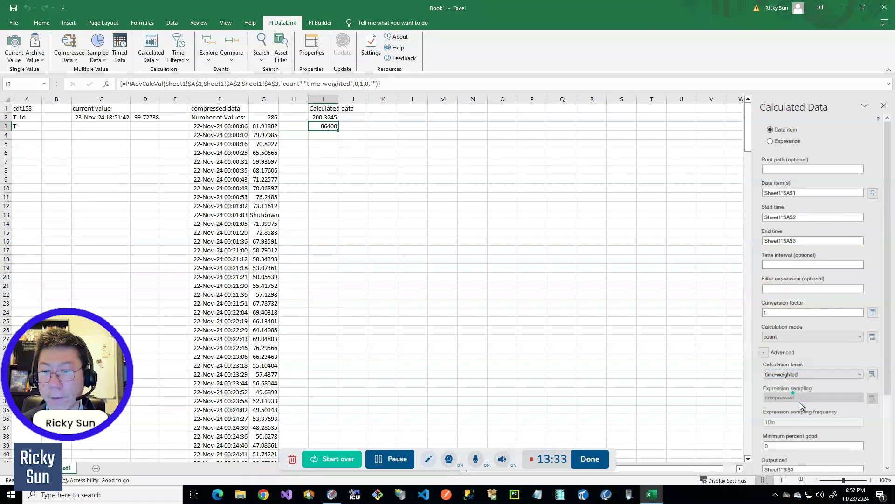
pyautogui.click(810, 374)
pyautogui.click(810, 389)
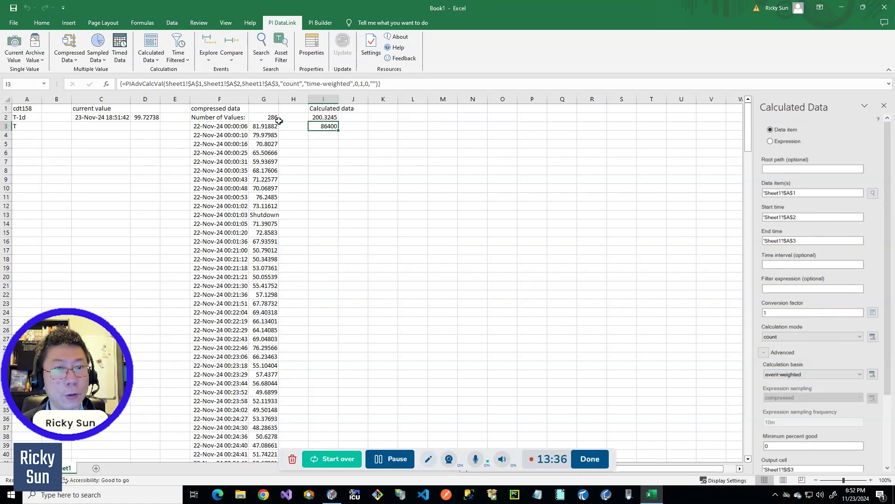
pyautogui.scroll(-2, 793, 425)
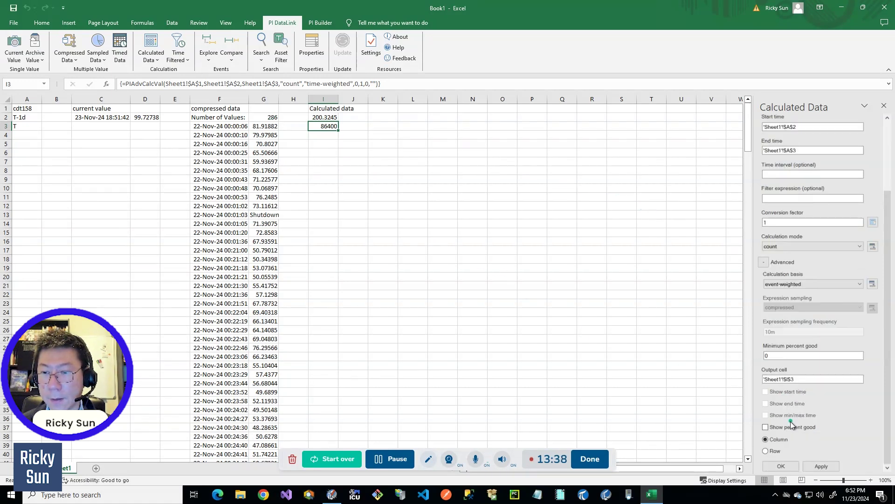
pyautogui.click(793, 467)
# Label J3 'count' and J2 'max'
pyautogui.click(364, 126)
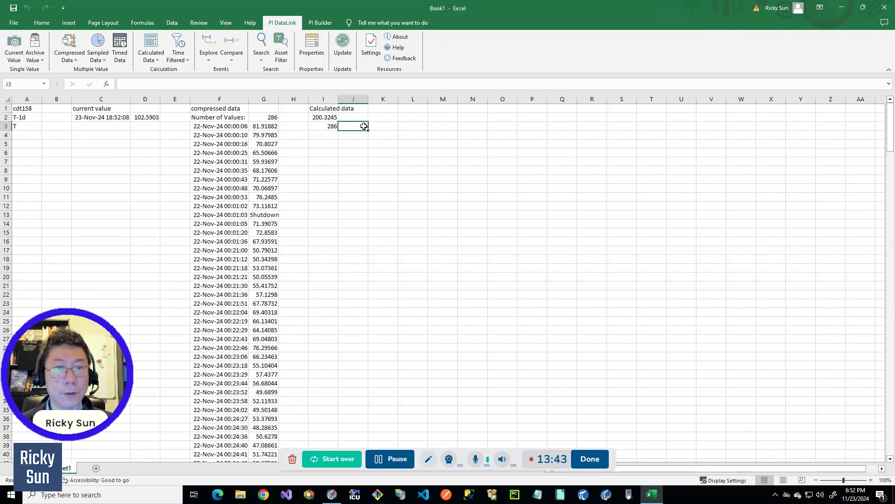
pyautogui.write('count')
pyautogui.press('Return')
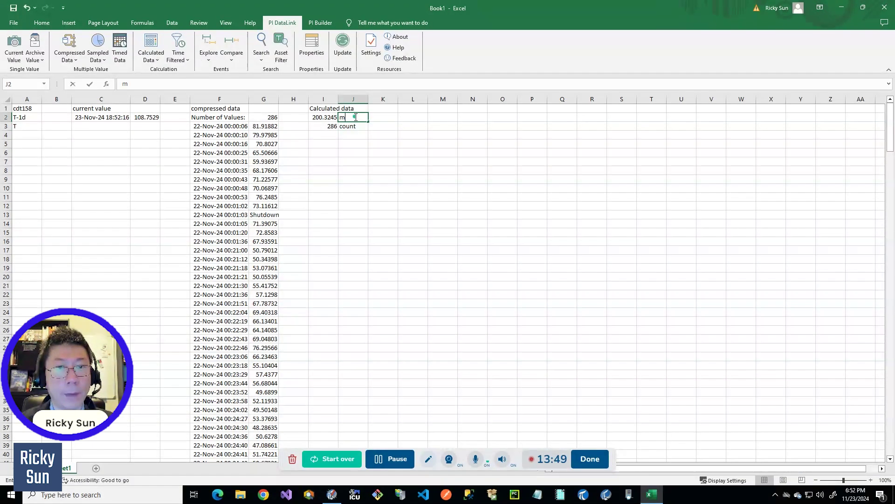
pyautogui.press('Return')
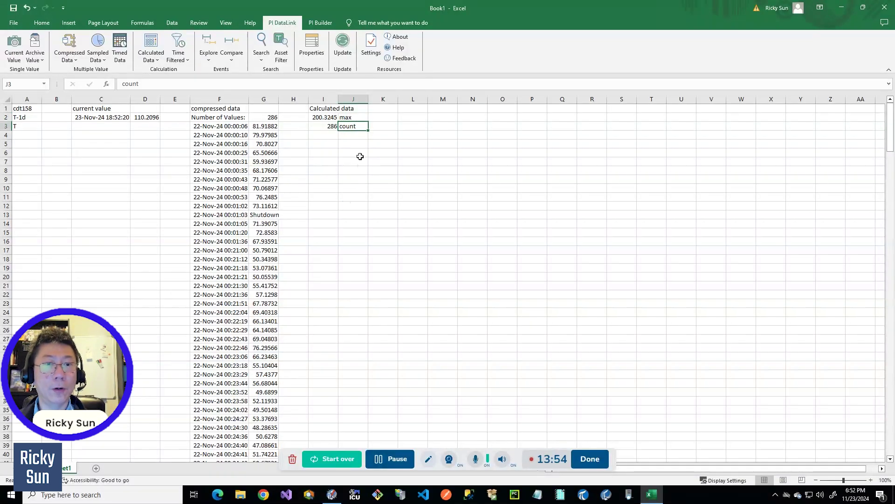